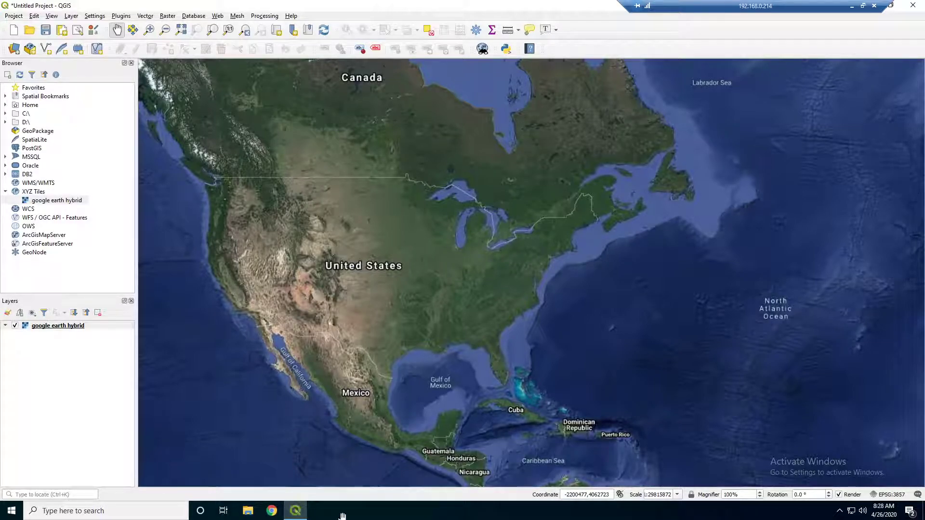
# Step: Switch to Chrome, search Google for "natural earth data" and open the Downloads page of the Natural Earth site
pyautogui.click(272, 510)
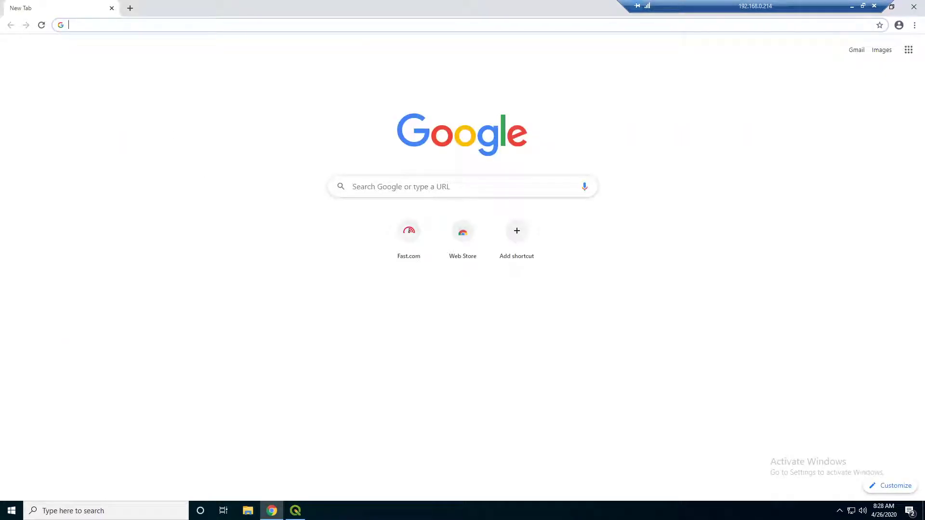
pyautogui.write('natural earth data')
pyautogui.press('Return')
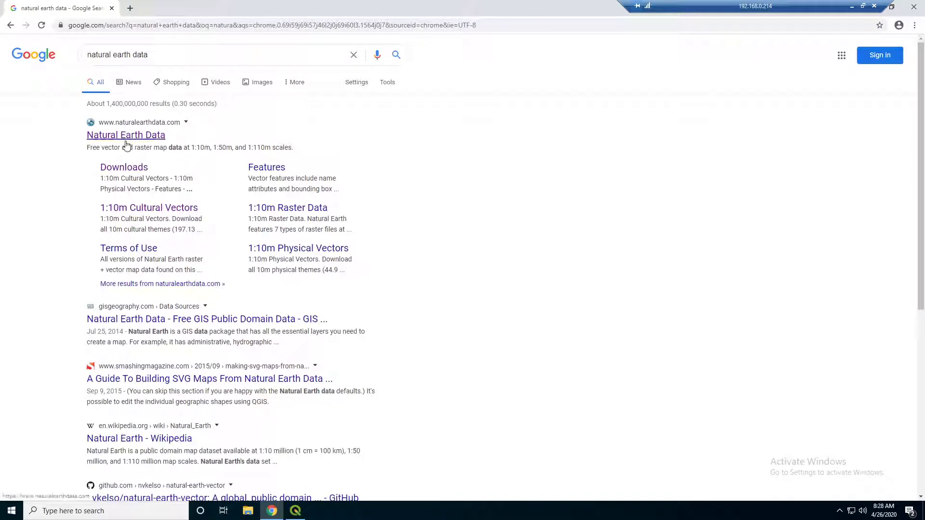
pyautogui.click(126, 142)
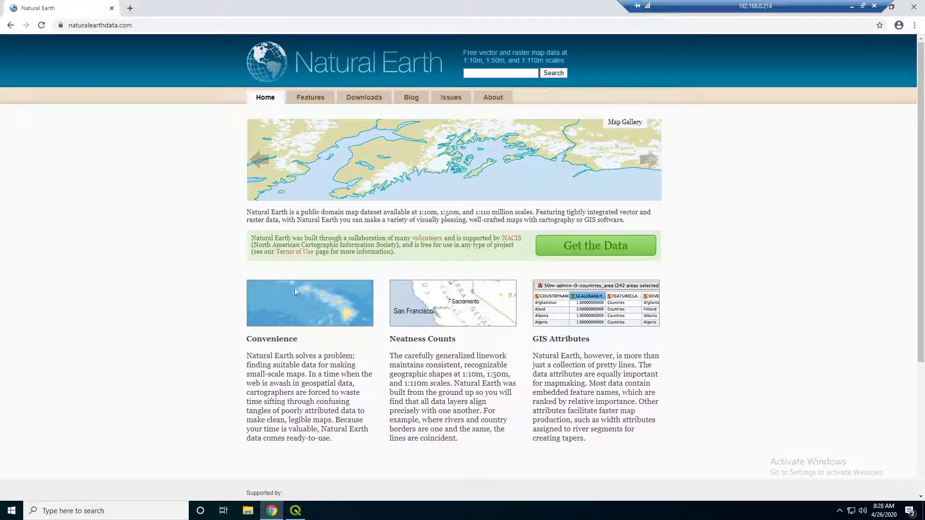
pyautogui.click(363, 98)
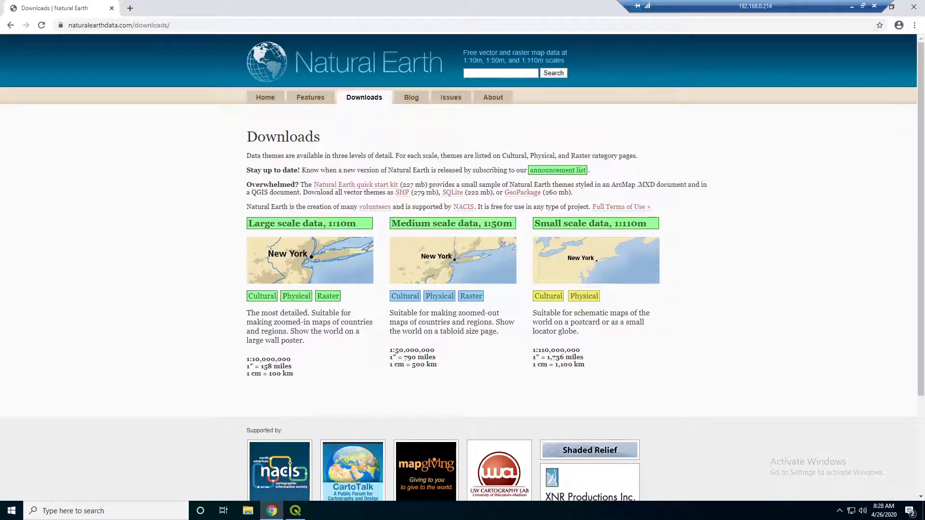
# Step: Download the full populated places dataset from the large-scale 1:10m cultural vectors
pyautogui.click(271, 295)
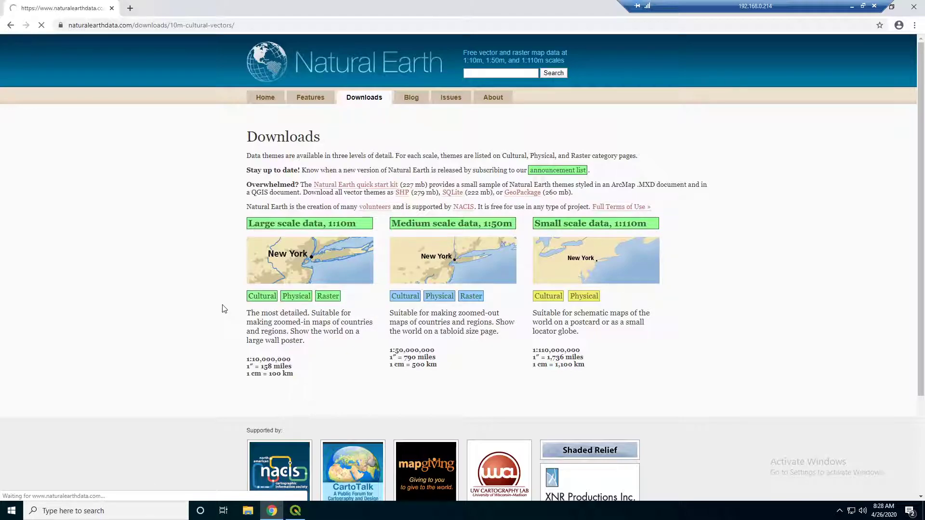
pyautogui.scroll(-5, 193, 301)
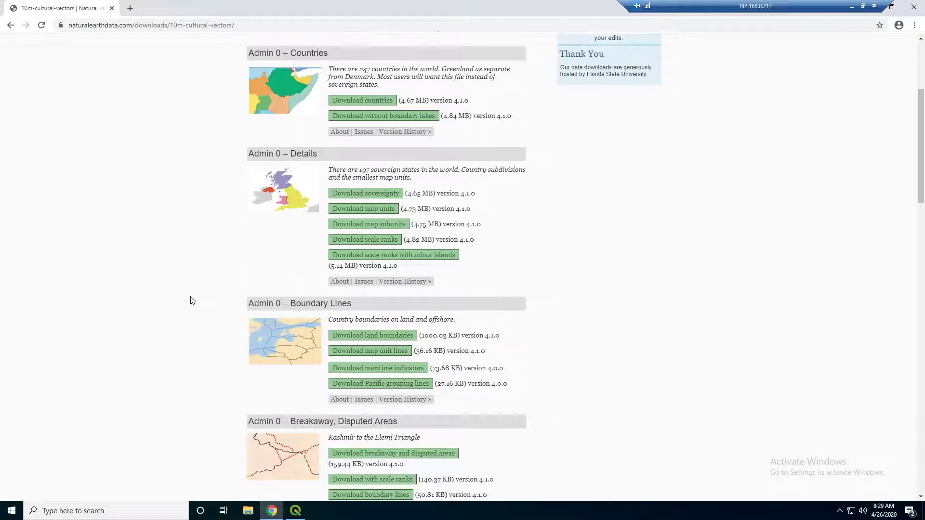
pyautogui.scroll(-7, 192, 301)
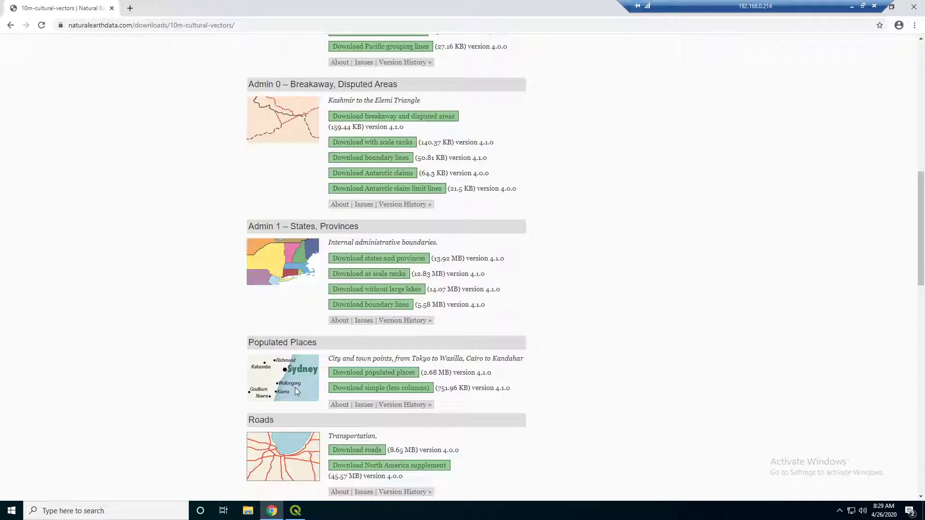
pyautogui.scroll(-1, 295, 387)
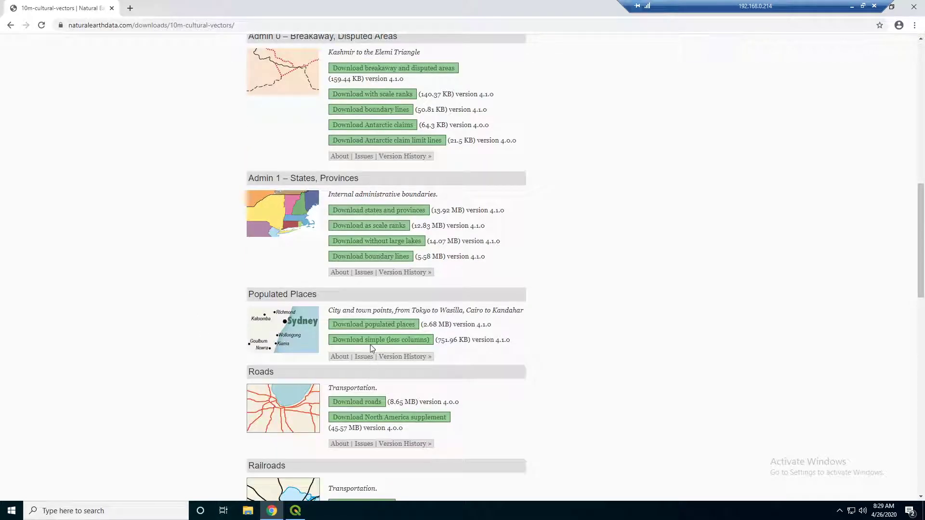
pyautogui.click(348, 326)
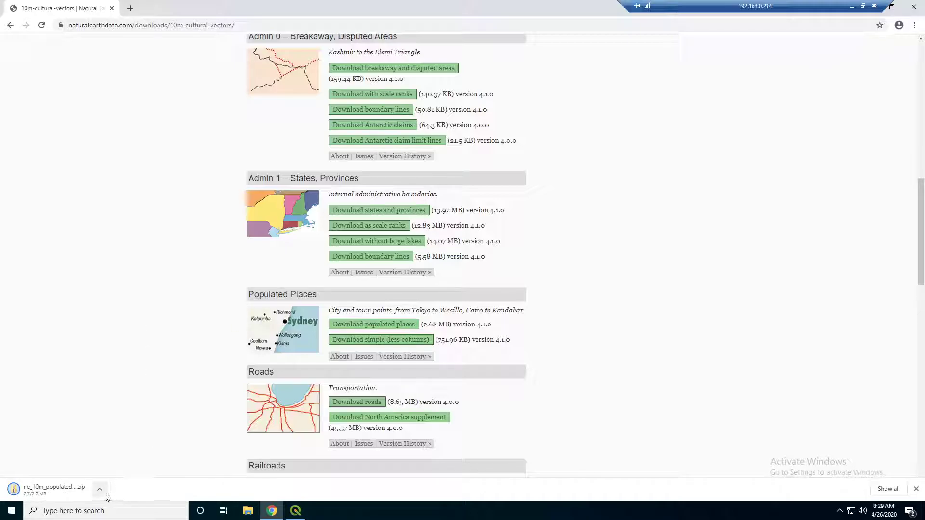
# Step: Show the downloaded zip in its folder, start extracting ne_10m_populated_places and browse to the C: drive as destination
pyautogui.click(99, 490)
pyautogui.click(131, 458)
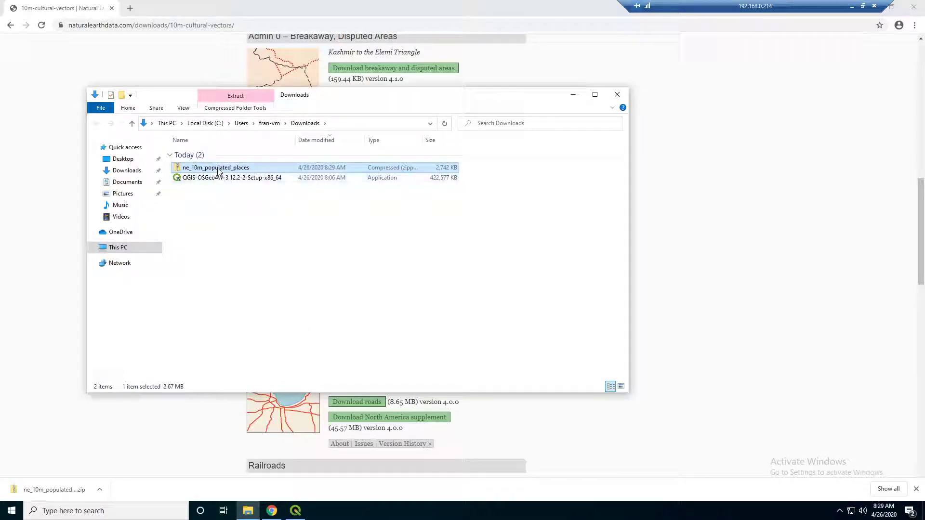
pyautogui.rightClick(219, 168)
pyautogui.click(248, 199)
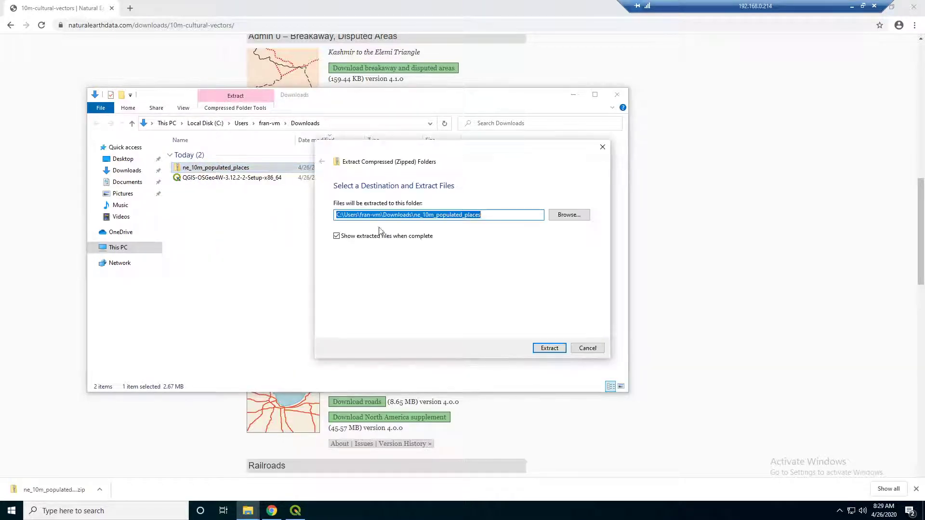
pyautogui.click(568, 216)
pyautogui.click(349, 318)
pyautogui.doubleClick(443, 354)
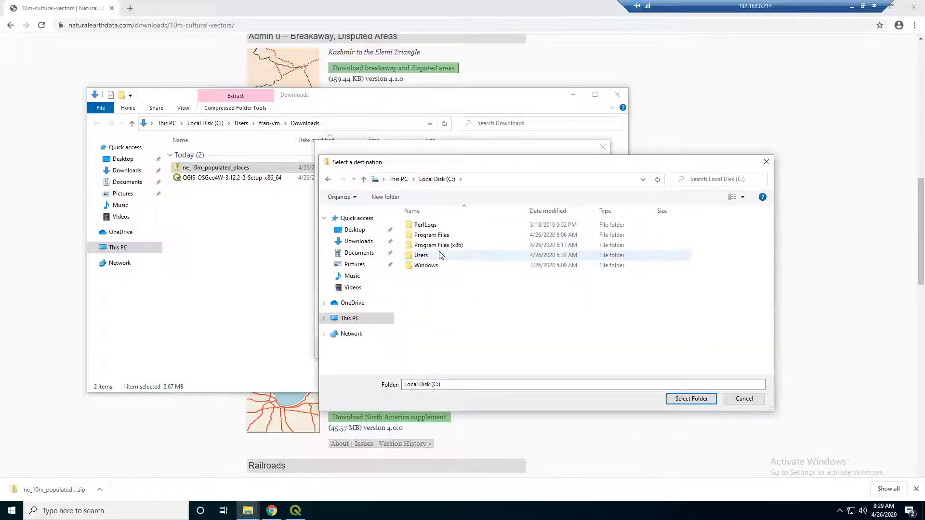
# Step: Create a folder named QGIS_Videos on the C: drive and extract the populated places archive into it
pyautogui.rightClick(459, 304)
pyautogui.moveTo(506, 393)
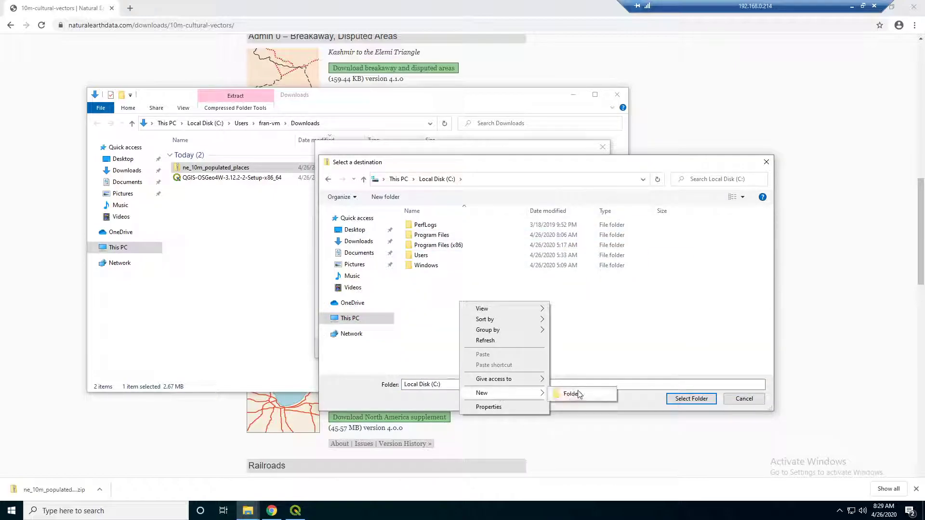
pyautogui.click(580, 394)
pyautogui.write('QGSI')
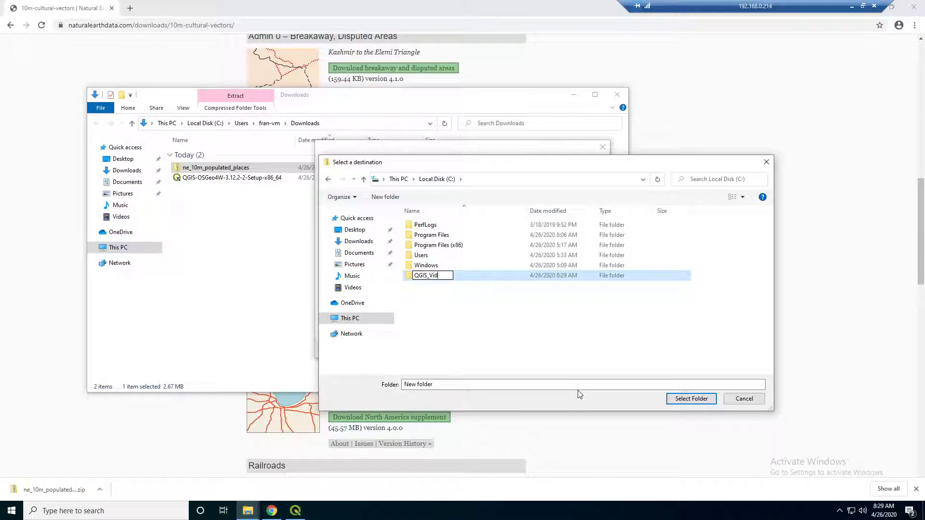
pyautogui.press('Return')
pyautogui.press('Return')
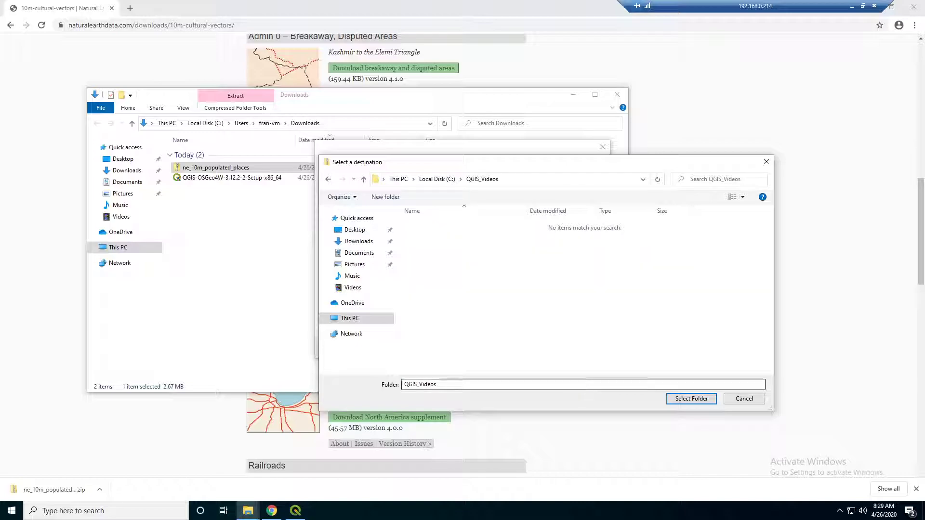
pyautogui.click(680, 398)
pyautogui.click(549, 348)
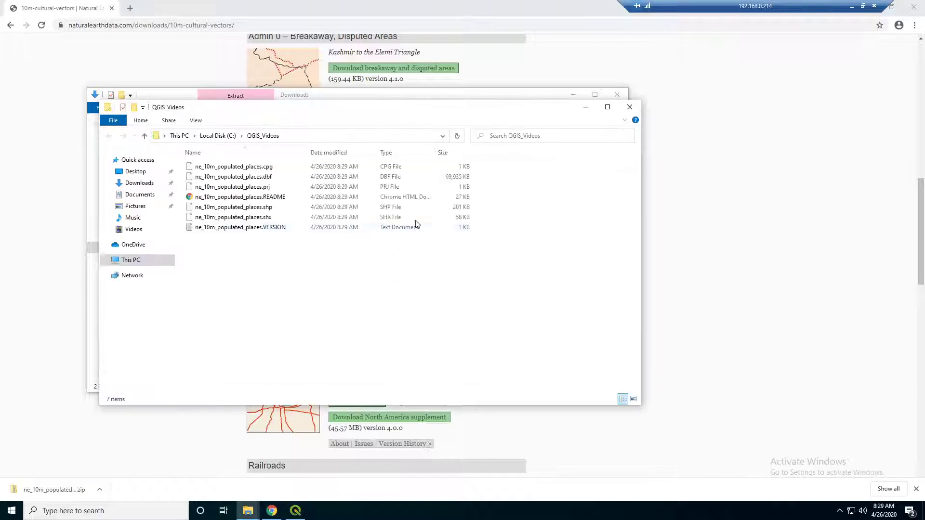
# Step: Examine the extracted populated places files, singling out the .shx, .prj, .dbf and .shp components of the shapefile
pyautogui.moveTo(367, 275); pyautogui.dragTo(260, 167)
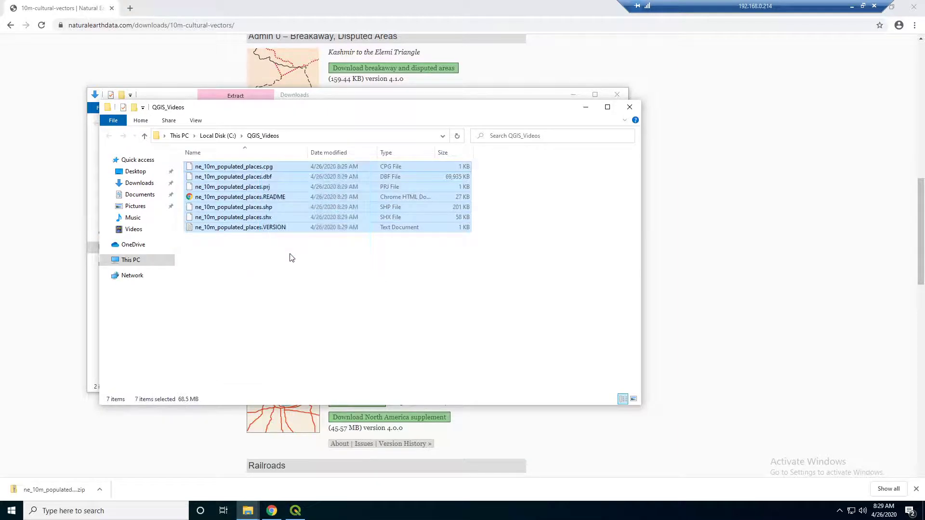
pyautogui.click(291, 258)
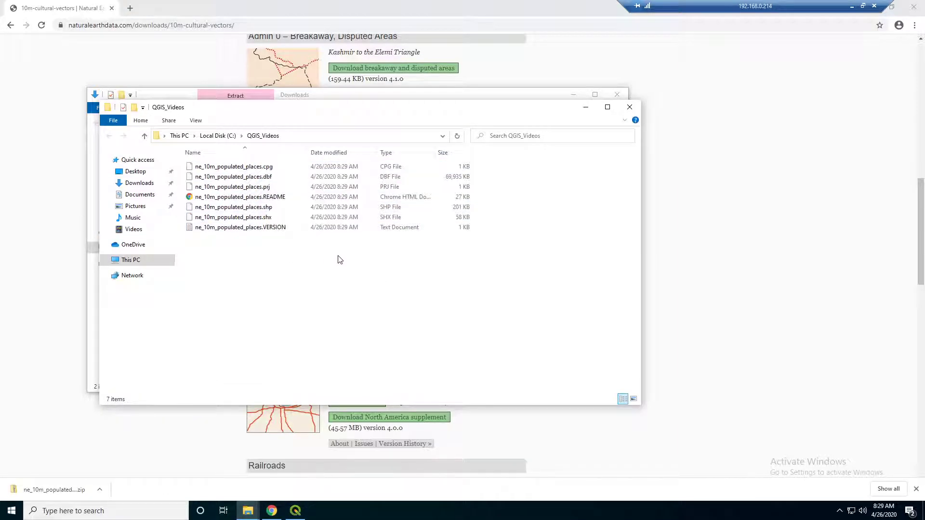
pyautogui.click(265, 210)
pyautogui.click(273, 218)
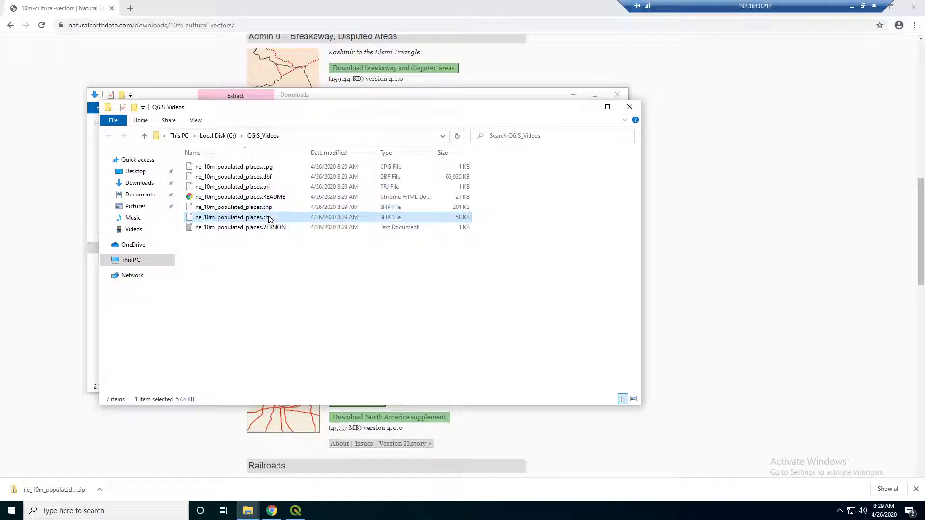
pyautogui.keyDown('ctrl'); pyautogui.click(273, 187); pyautogui.keyUp('ctrl')
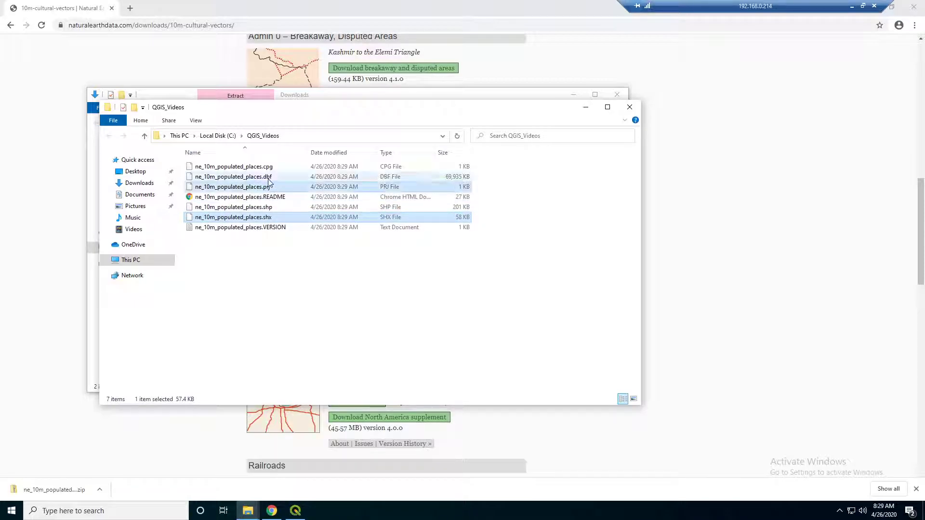
pyautogui.keyDown('ctrl'); pyautogui.click(267, 177); pyautogui.keyUp('ctrl')
pyautogui.keyDown('ctrl'); pyautogui.click(272, 208); pyautogui.keyUp('ctrl')
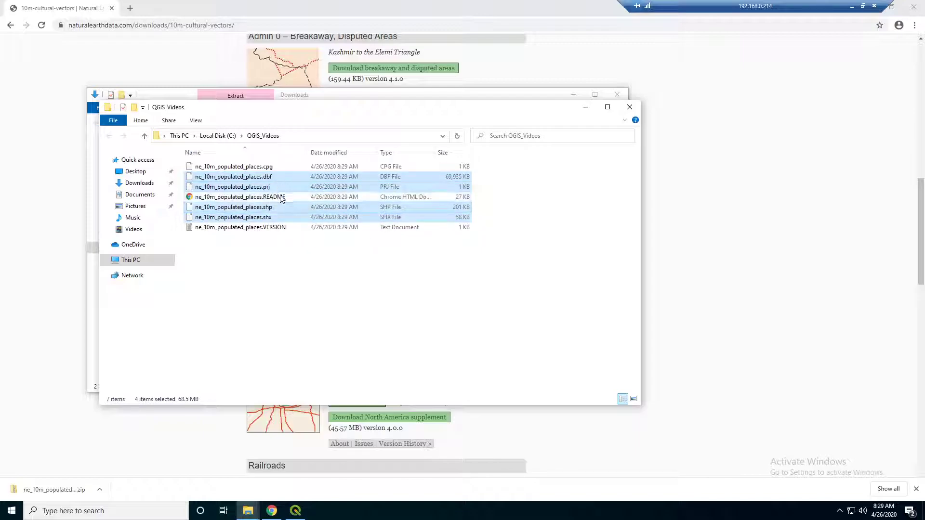
pyautogui.click(285, 247)
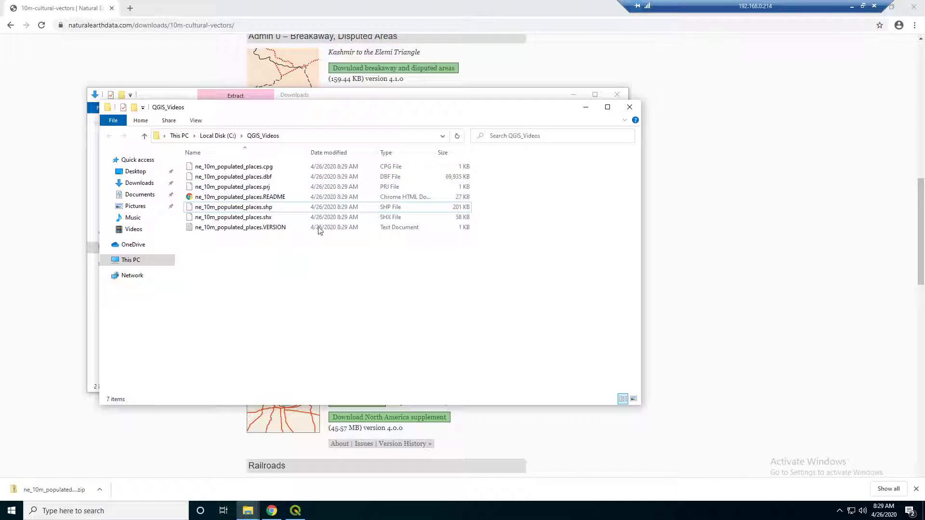
pyautogui.moveTo(315, 250); pyautogui.dragTo(251, 177)
pyautogui.click(264, 262)
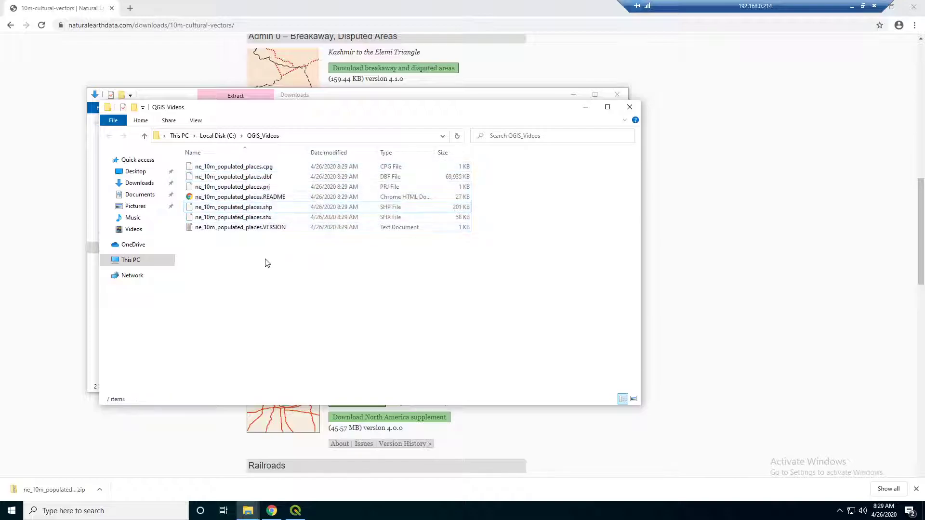
# Step: Delete the populated places README and VERSION files from the QGIS_Videos folder, keeping only the shapefile components
pyautogui.click(282, 198)
pyautogui.press('Delete')
pyautogui.click(283, 218)
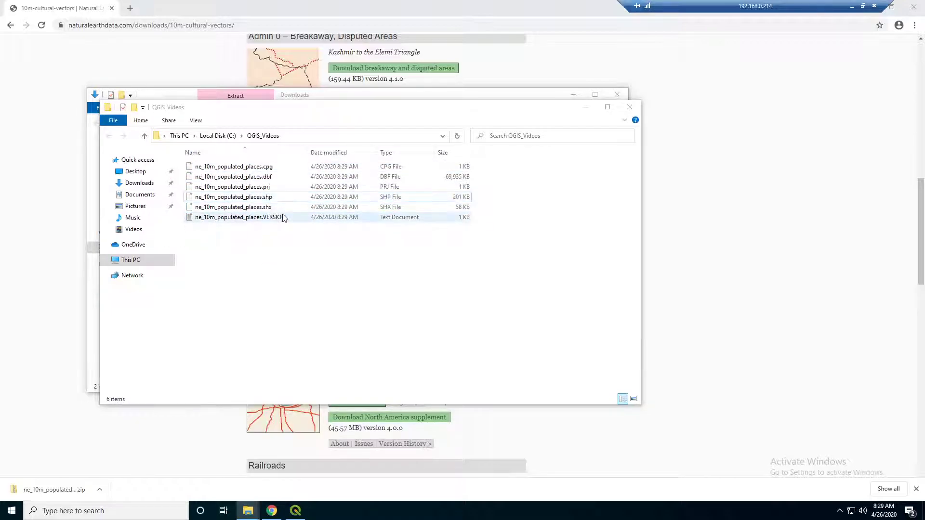
pyautogui.press('Delete')
pyautogui.moveTo(316, 223); pyautogui.dragTo(251, 166)
pyautogui.click(364, 239)
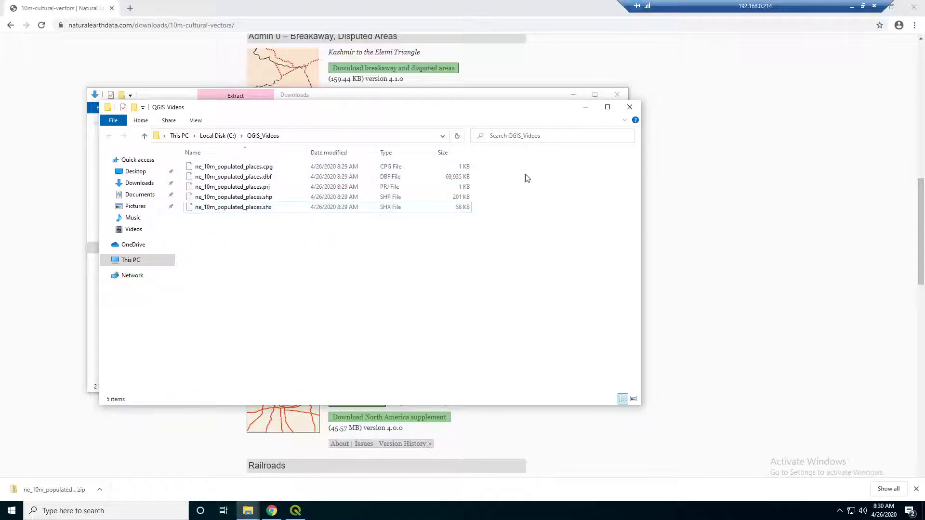
# Step: Switch to QGIS and select ne_10m_populated_places.shp inside the QGIS_Videos folder of the C: drive
pyautogui.click(295, 510)
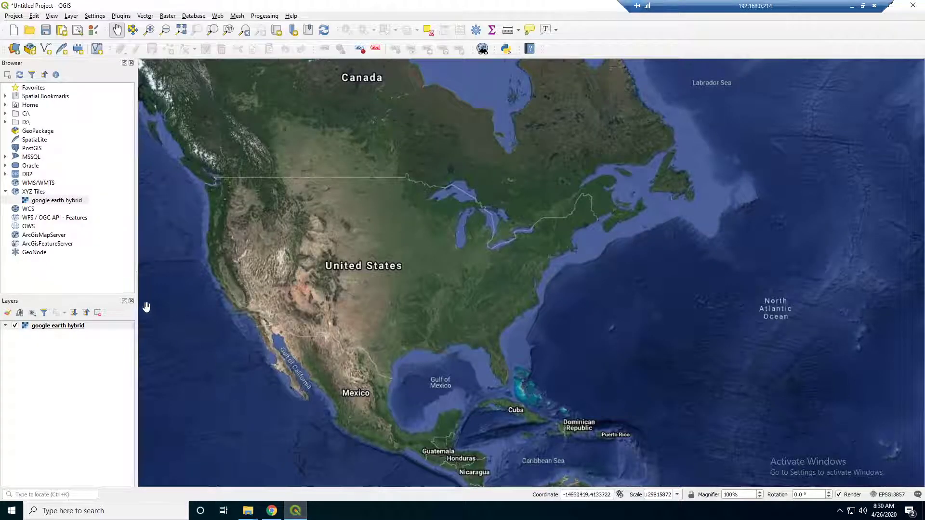
pyautogui.click(16, 115)
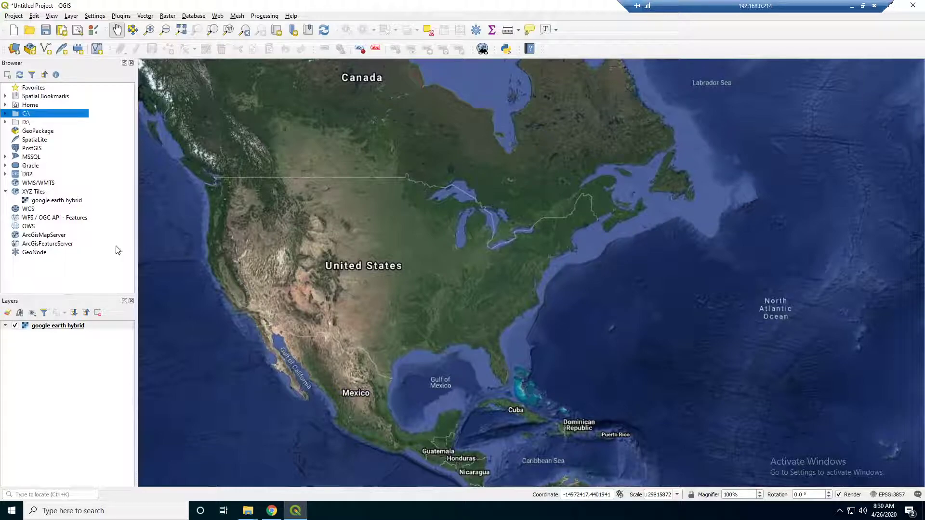
pyautogui.moveTo(248, 511)
pyautogui.click(254, 454)
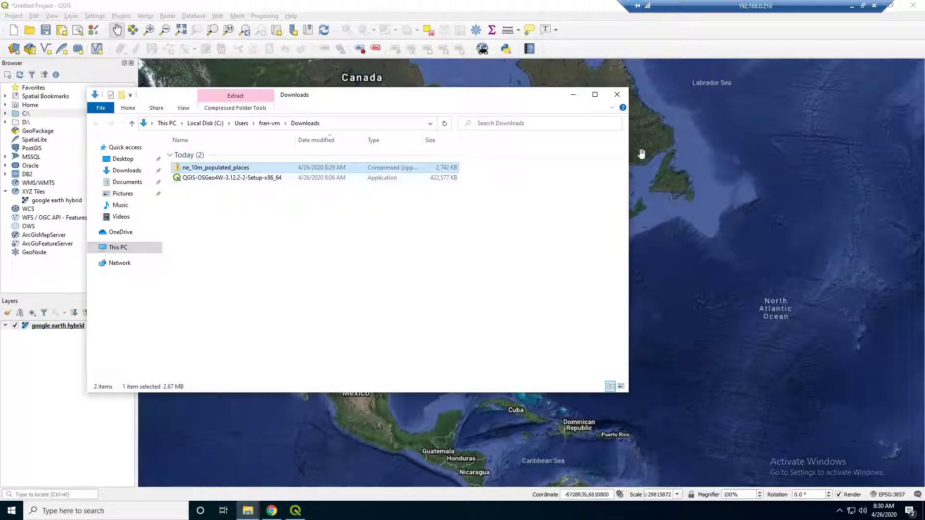
pyautogui.click(573, 94)
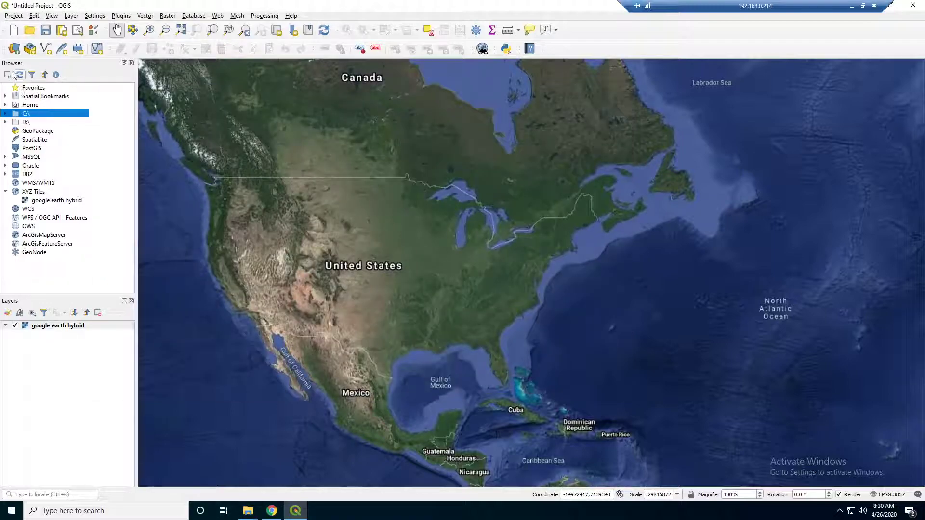
pyautogui.click(5, 114)
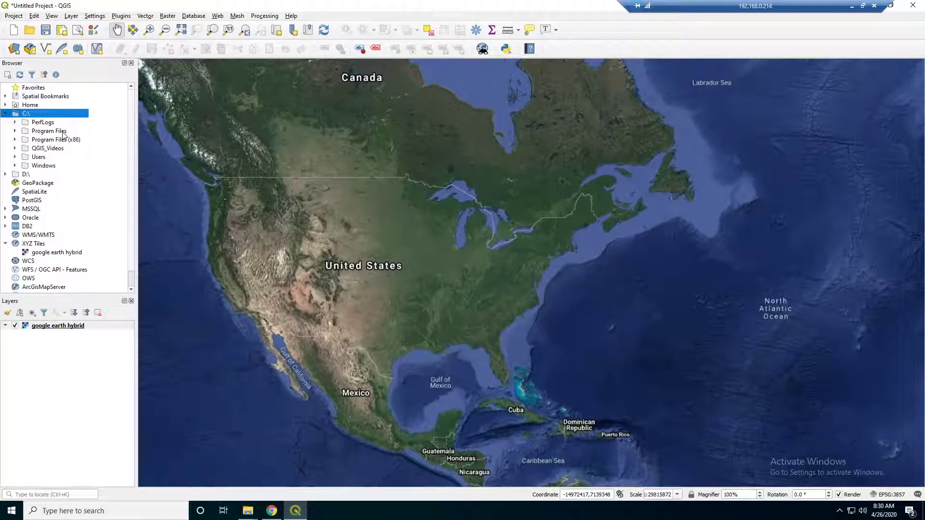
pyautogui.click(39, 149)
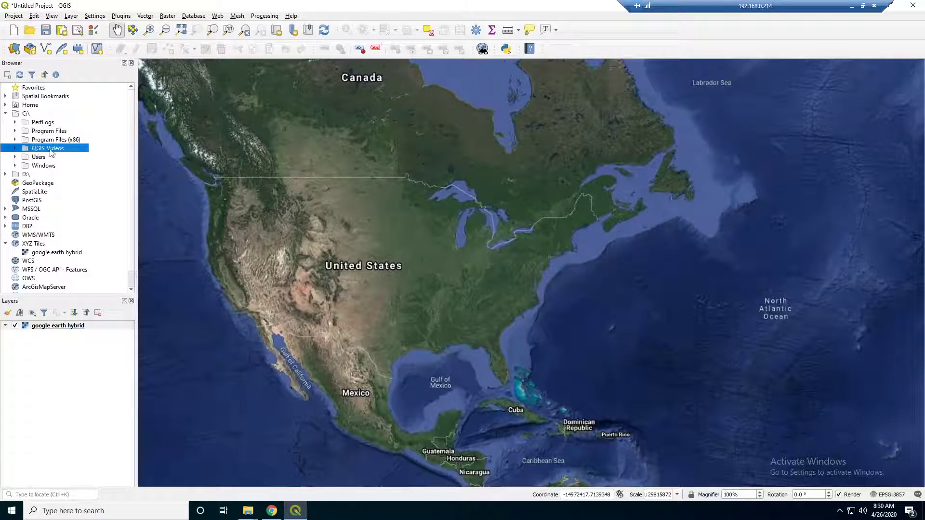
pyautogui.click(15, 148)
pyautogui.click(61, 158)
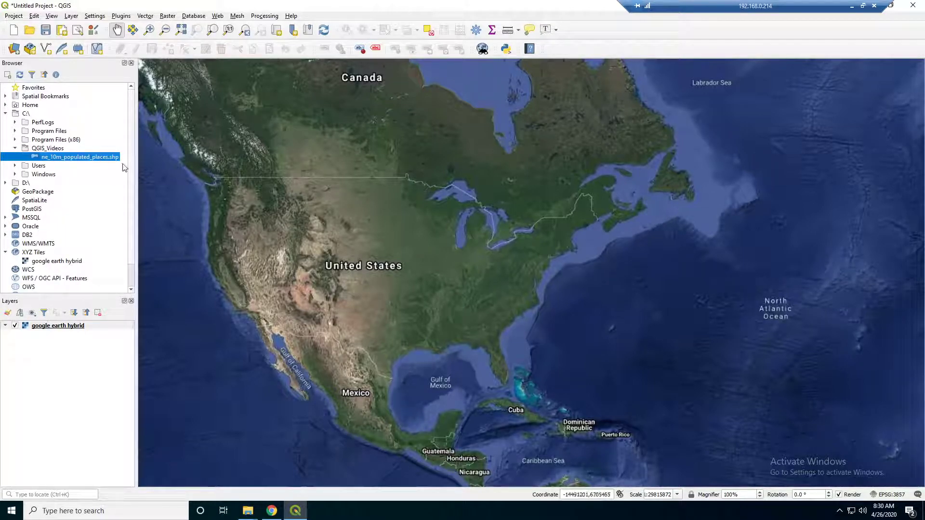
# Step: Bring the QGIS_Videos folder window beside the QGIS file tree to compare the shapefile's component files with its single entry
pyautogui.moveTo(247, 510)
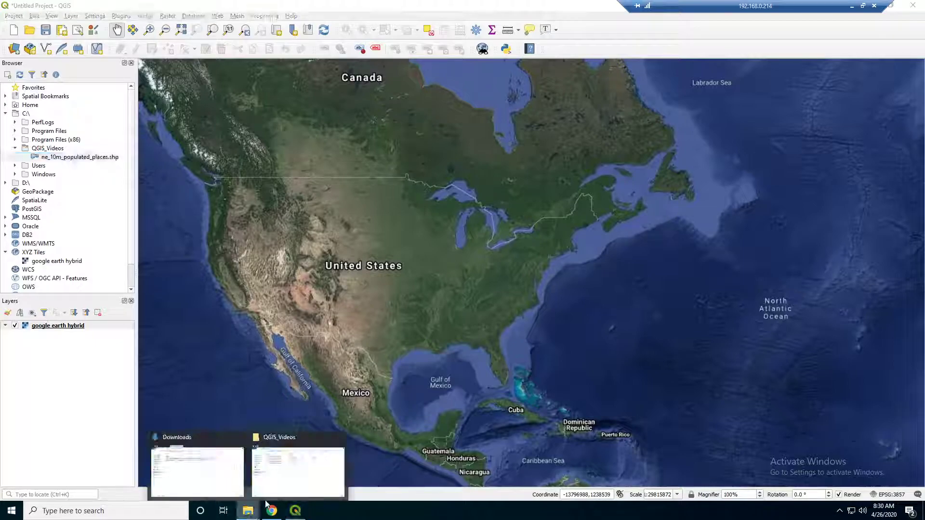
pyautogui.click(292, 483)
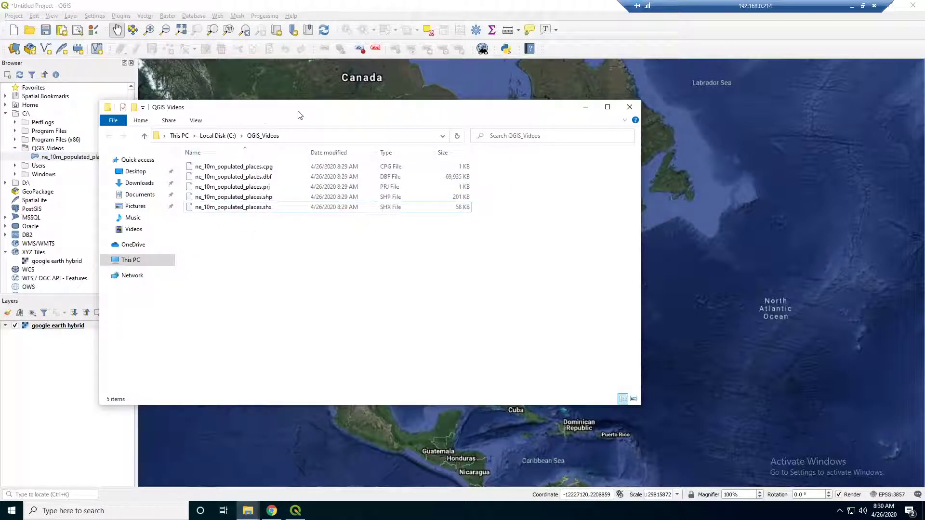
pyautogui.moveTo(289, 114); pyautogui.dragTo(385, 97)
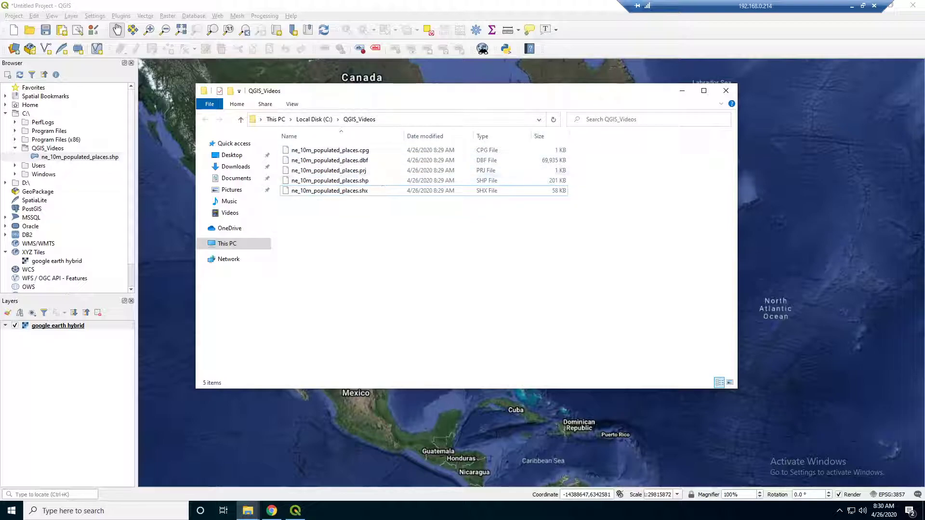
# Step: Add ne_10m_populated_places.shp from the QGIS_Videos folder to the map and look over its points around the world
pyautogui.click(682, 91)
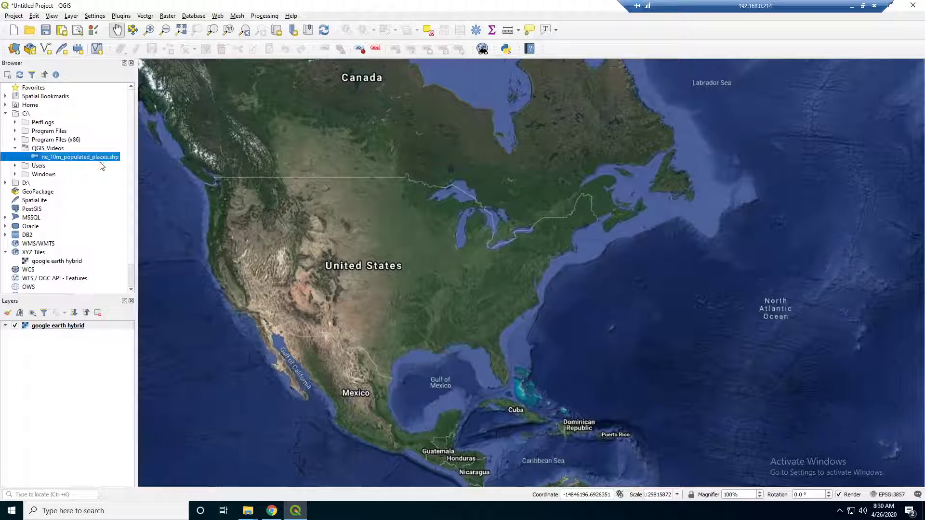
pyautogui.moveTo(55, 159); pyautogui.dragTo(324, 195)
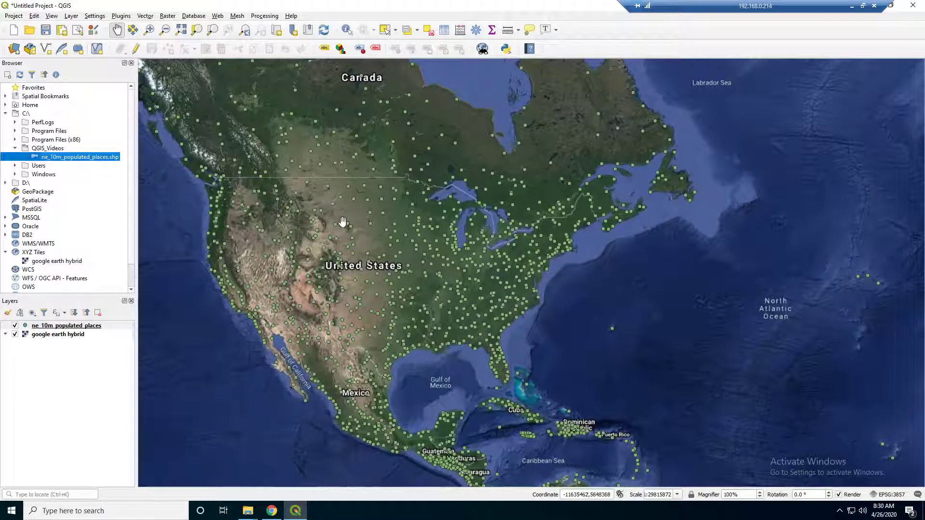
pyautogui.scroll(-2, 339, 210)
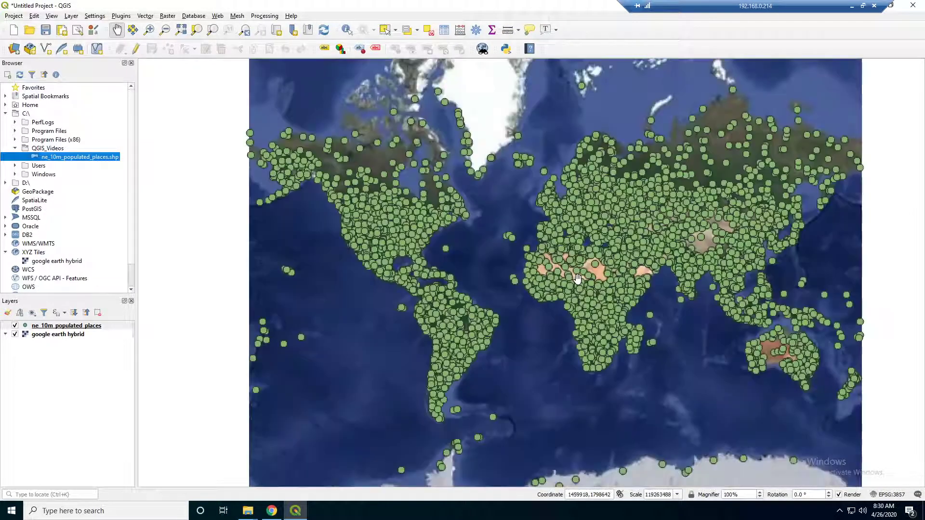
pyautogui.scroll(1, 620, 268)
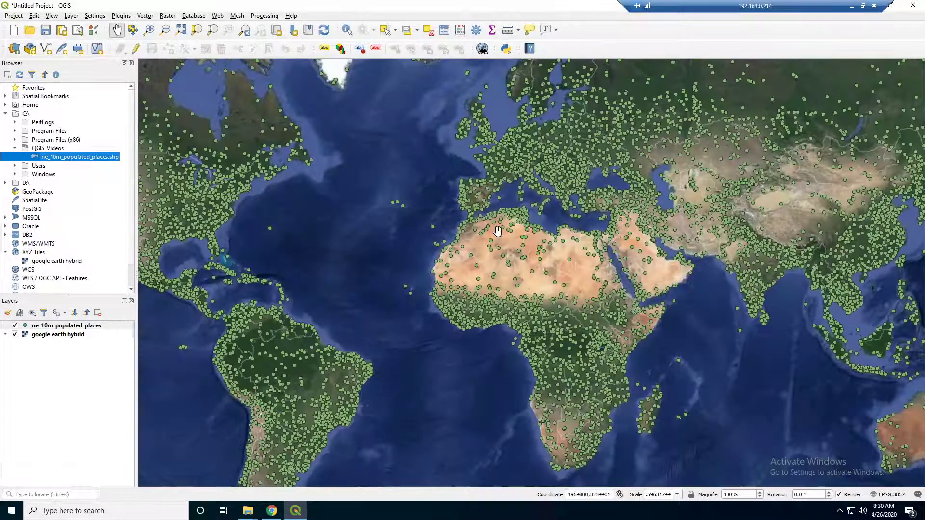
pyautogui.moveTo(289, 196); pyautogui.dragTo(392, 216)
pyautogui.scroll(1, 514, 222)
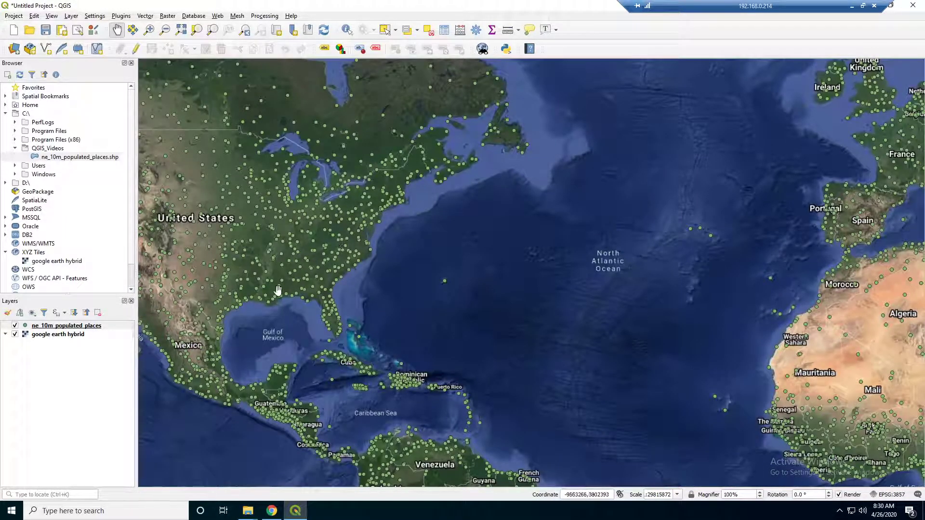
# Step: Open the attribute table of the ne_10m_populated_places layer and move it aside to see the map points with it
pyautogui.click(85, 328)
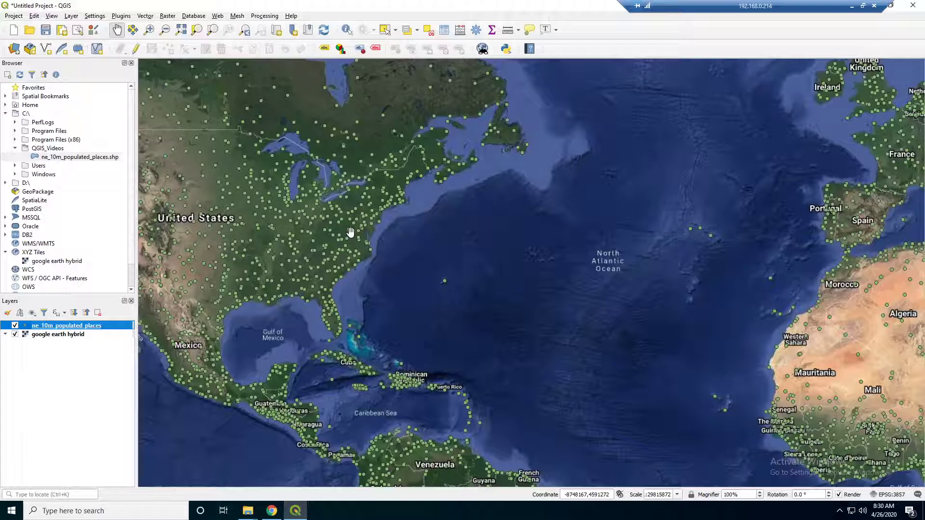
pyautogui.rightClick(87, 328)
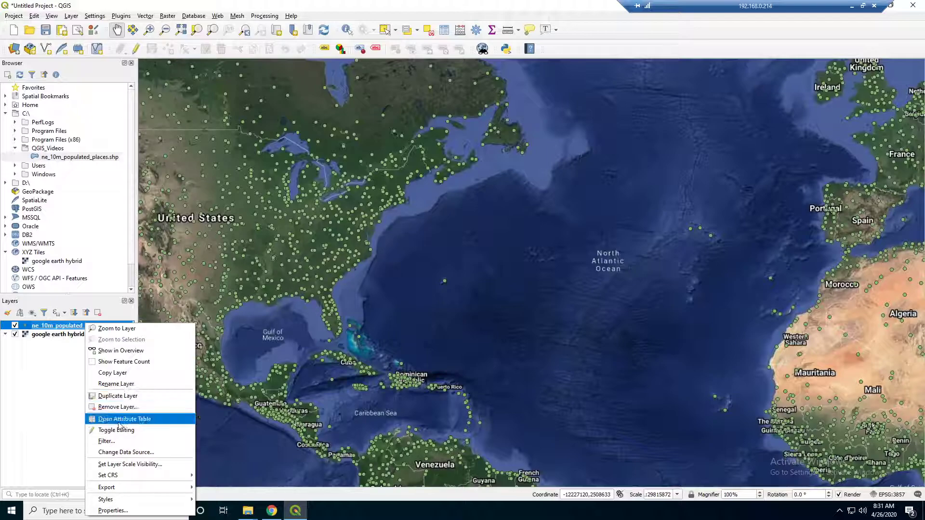
pyautogui.rightClick(62, 327)
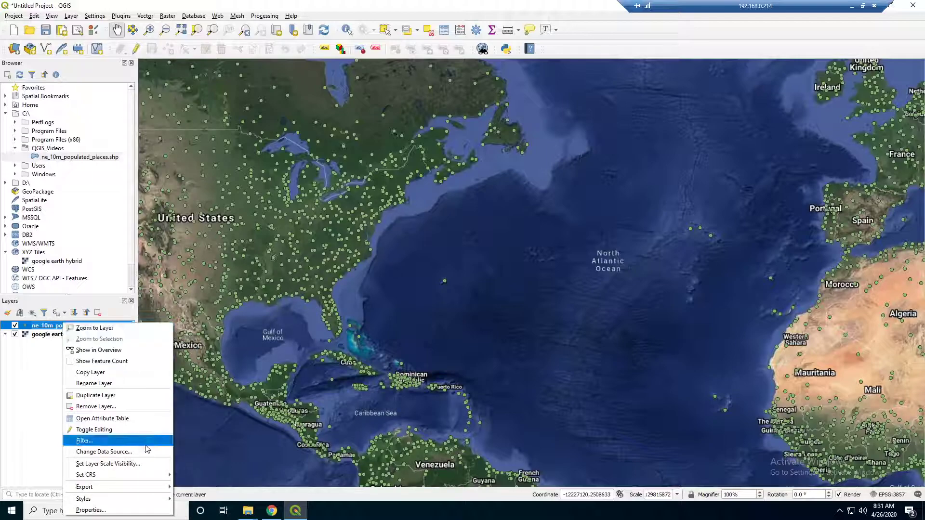
pyautogui.click(102, 419)
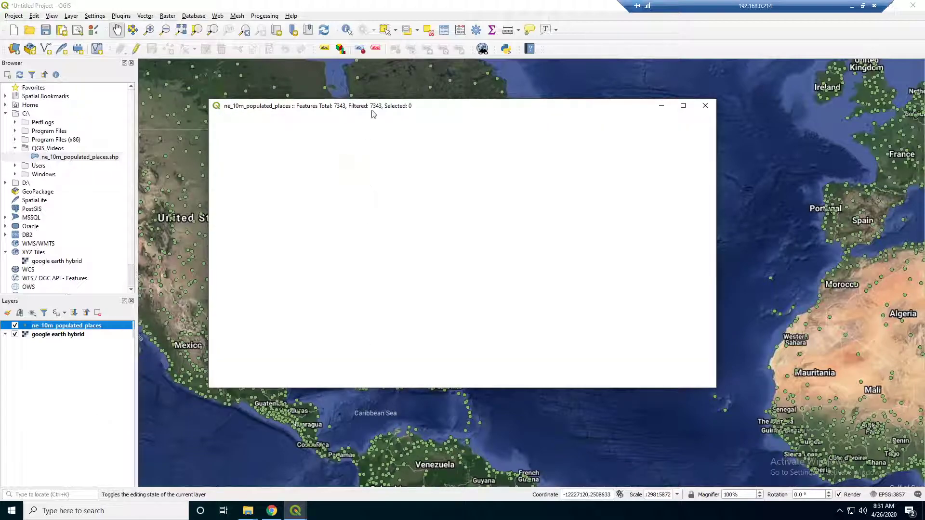
pyautogui.moveTo(395, 111); pyautogui.dragTo(512, 190)
pyautogui.scroll(-2, 220, 259)
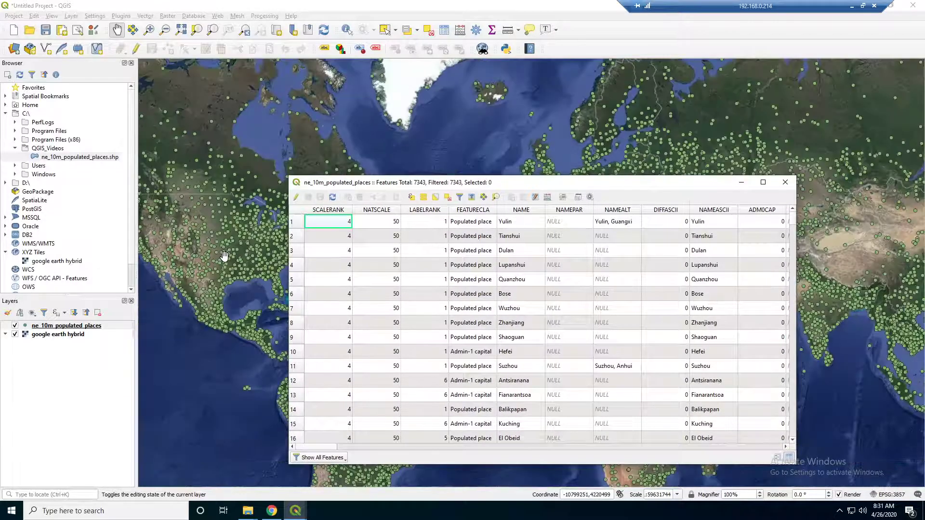
# Step: Select the Yulin record in the attribute table and zoom the map to its point for a closer look
pyautogui.click(297, 226)
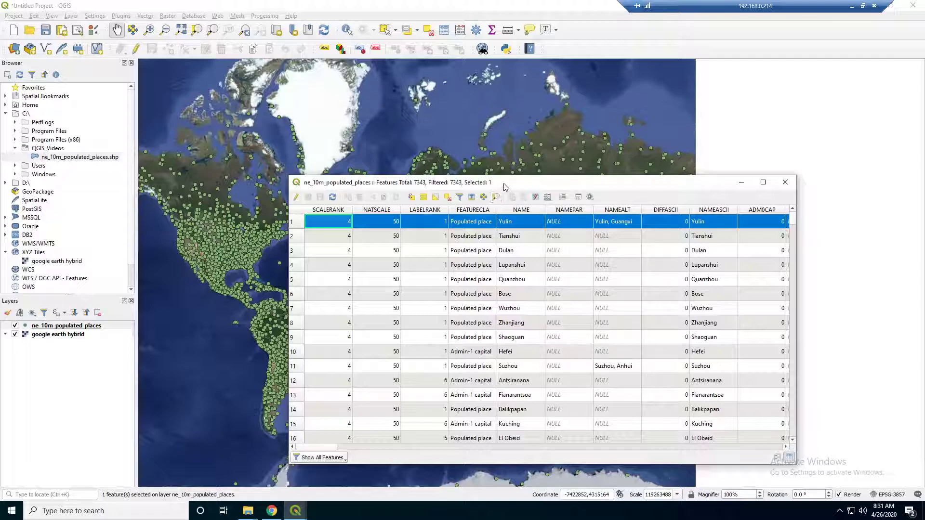
pyautogui.click(496, 198)
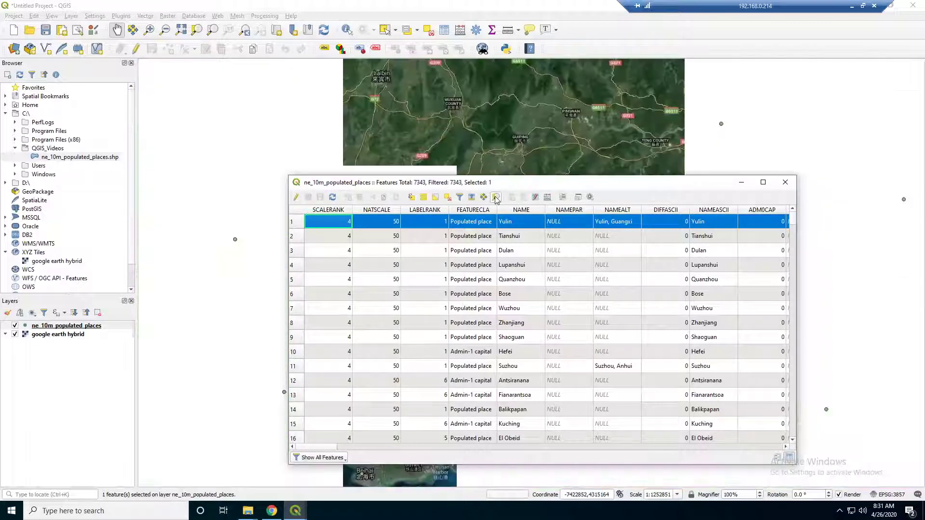
pyautogui.moveTo(402, 179); pyautogui.dragTo(673, 271)
pyautogui.moveTo(417, 303); pyautogui.dragTo(398, 262)
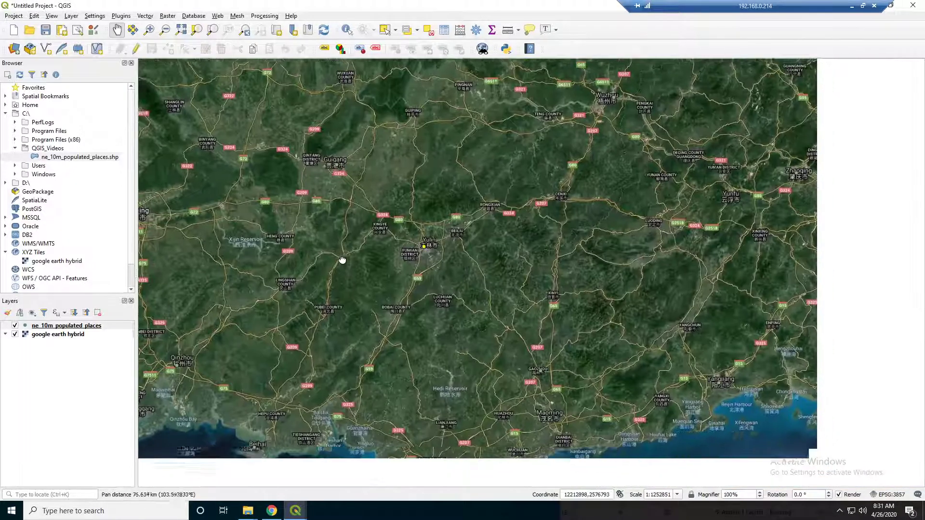
pyautogui.scroll(3, 501, 242)
pyautogui.moveTo(603, 193); pyautogui.dragTo(468, 313)
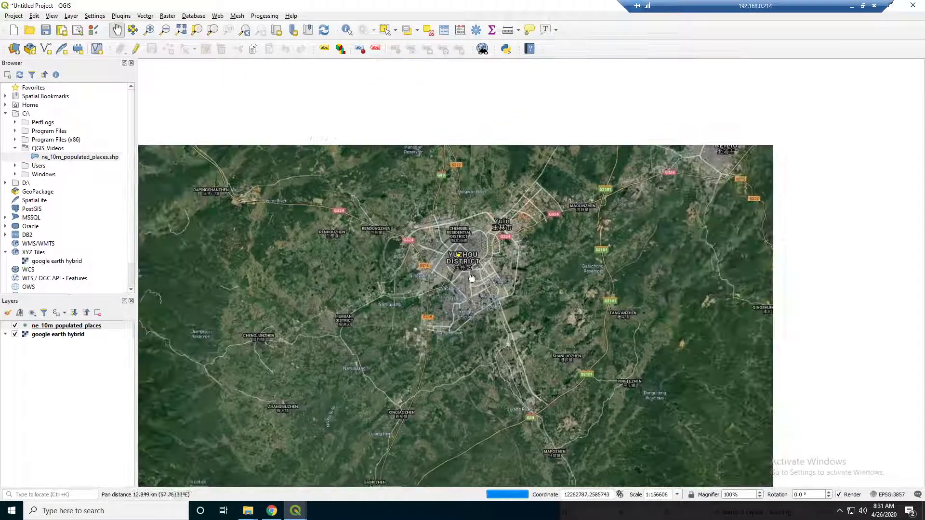
pyautogui.scroll(1, 468, 313)
# Step: Bring back and widen the attribute table to examine the Yulin record's fields above the map, and close it
pyautogui.moveTo(295, 511)
pyautogui.click(354, 462)
pyautogui.moveTo(648, 273); pyautogui.dragTo(343, 114)
pyautogui.moveTo(474, 118); pyautogui.dragTo(472, 156)
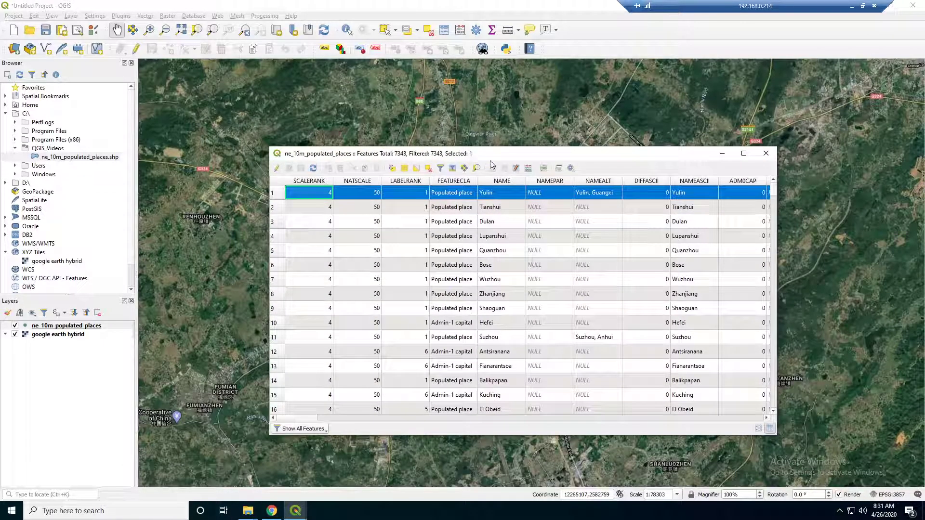
pyautogui.moveTo(531, 158); pyautogui.dragTo(515, 194)
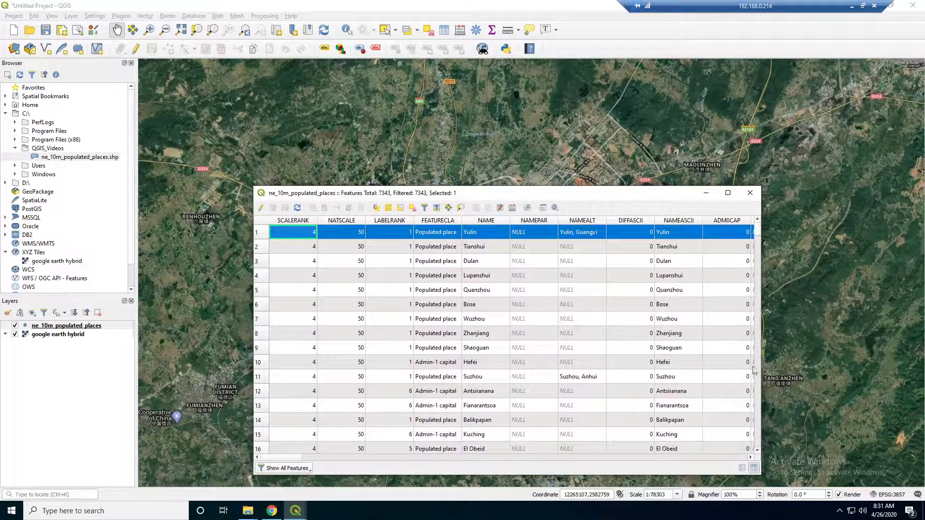
pyautogui.moveTo(763, 367); pyautogui.dragTo(842, 366)
pyautogui.moveTo(436, 197); pyautogui.dragTo(439, 222)
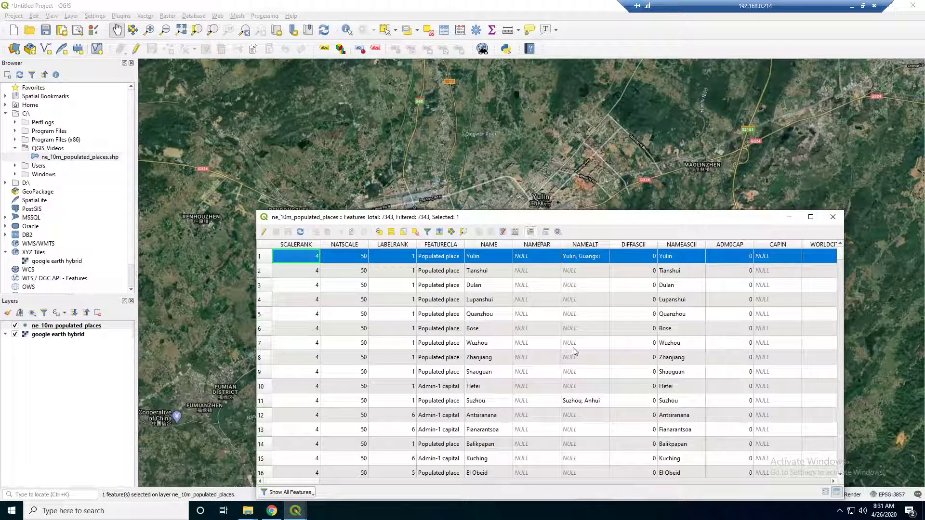
pyautogui.click(535, 256)
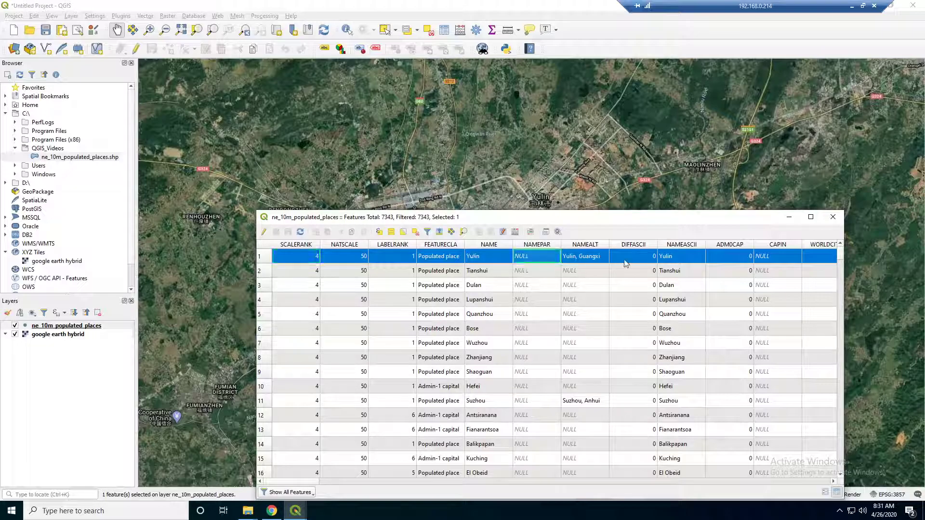
pyautogui.click(832, 217)
# Step: Remove the ne_10m_populated_places layer from the project, leaving the google earth hybrid layer
pyautogui.scroll(-3, 484, 263)
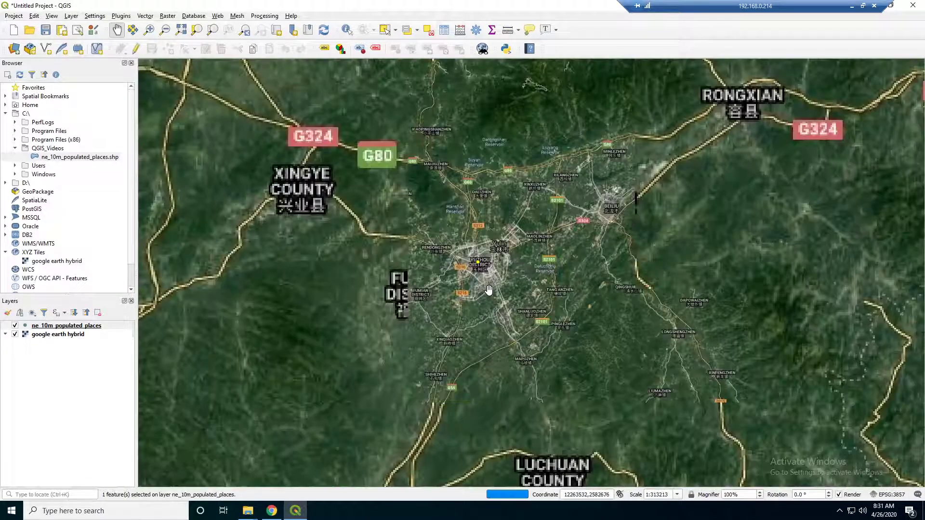
pyautogui.scroll(-5, 489, 284)
pyautogui.scroll(-2, 532, 295)
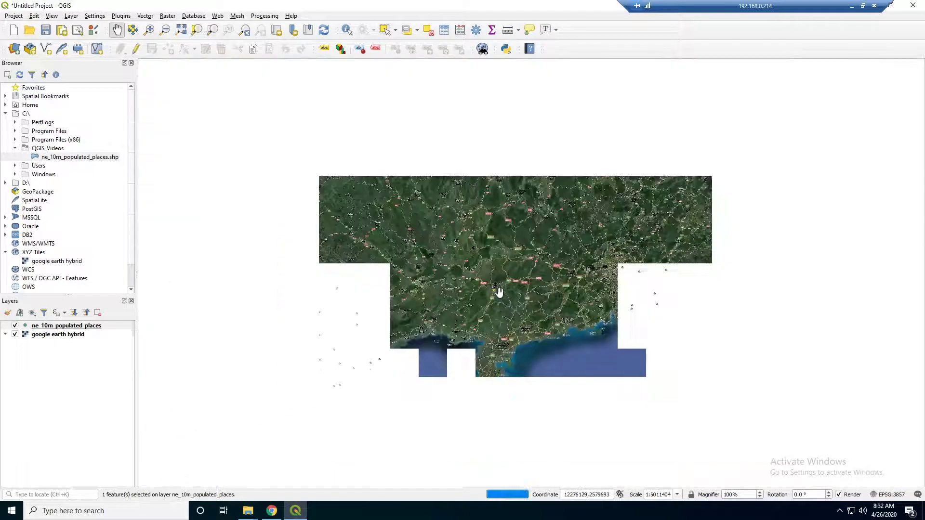
pyautogui.scroll(-3, 501, 294)
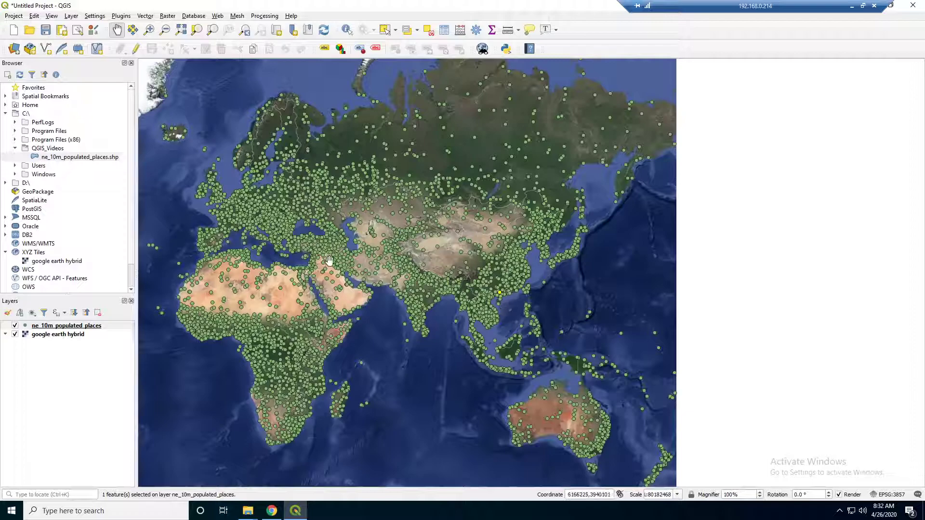
pyautogui.moveTo(199, 272); pyautogui.dragTo(491, 271)
pyautogui.scroll(-1, 492, 271)
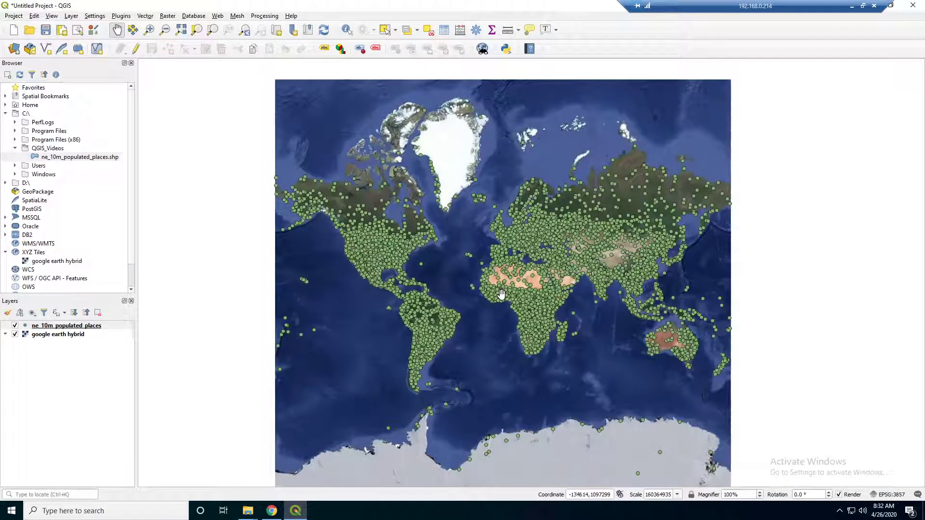
pyautogui.click(78, 327)
pyautogui.rightClick(78, 327)
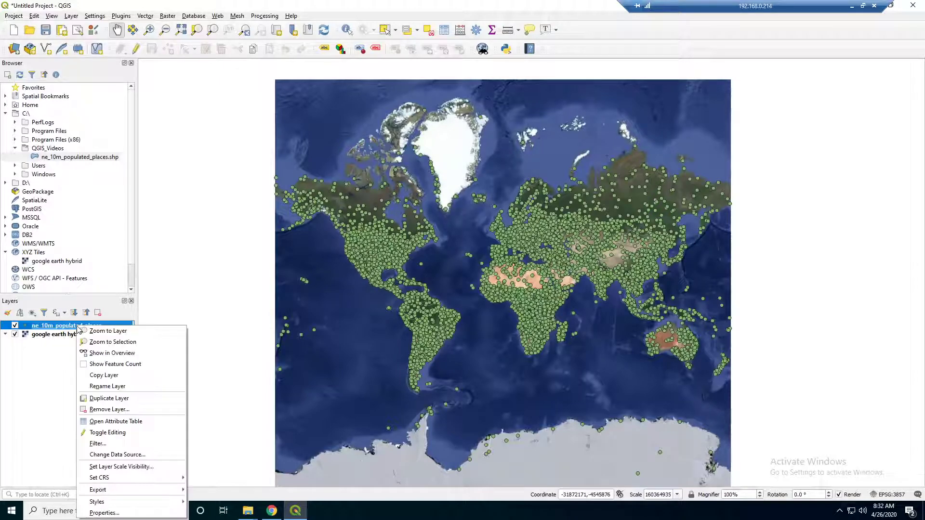
pyautogui.click(111, 403)
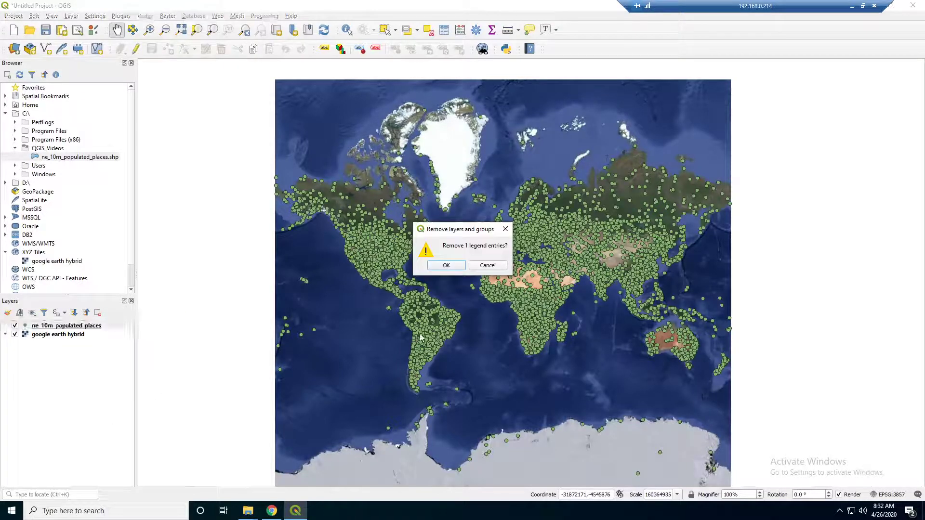
pyautogui.click(455, 265)
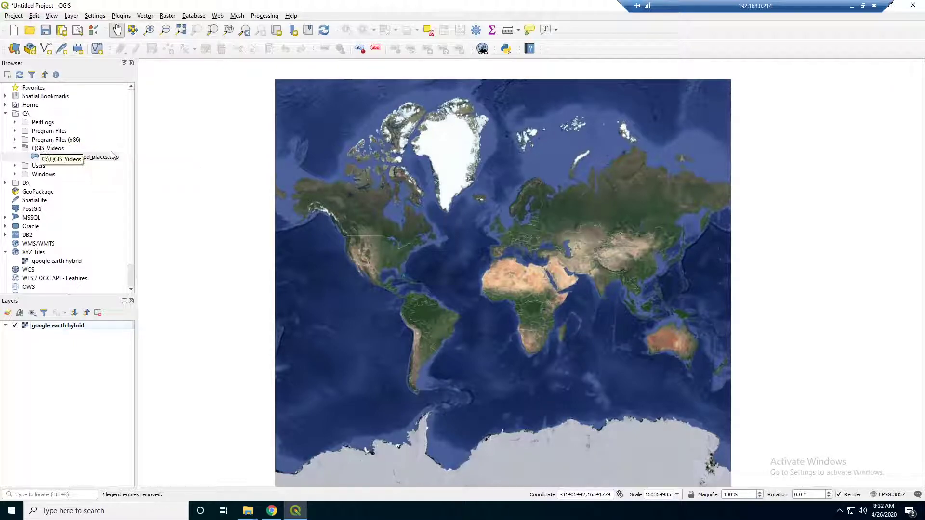
# Step: Start a new shapefile layer in the QGIS_Videos folder, using EPSG:4326 - WGS 84 as its coordinate system
pyautogui.click(50, 149)
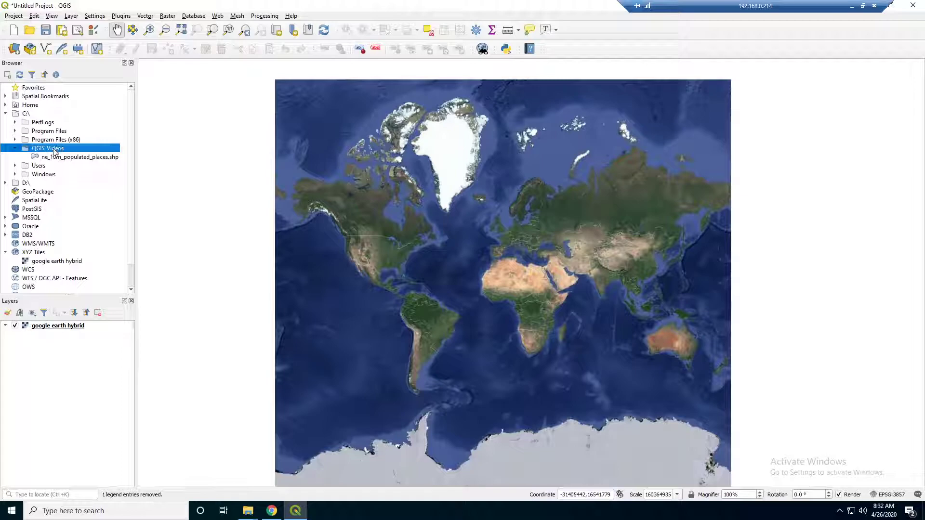
pyautogui.rightClick(54, 149)
pyautogui.moveTo(67, 154)
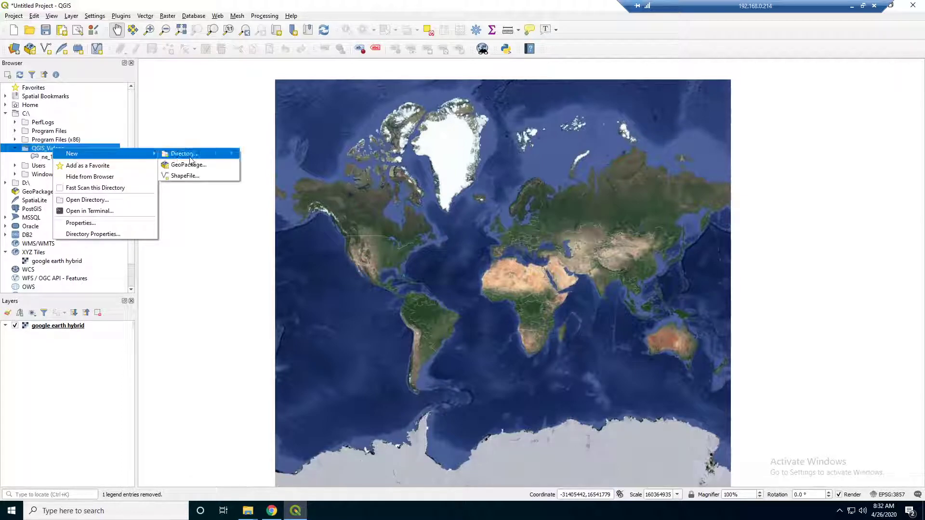
pyautogui.click(192, 179)
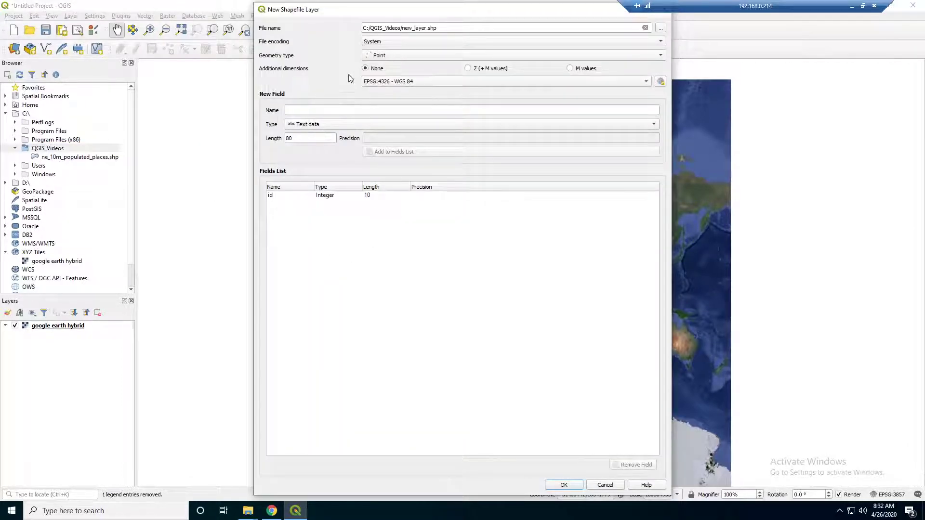
pyautogui.moveTo(332, 10); pyautogui.dragTo(331, 38)
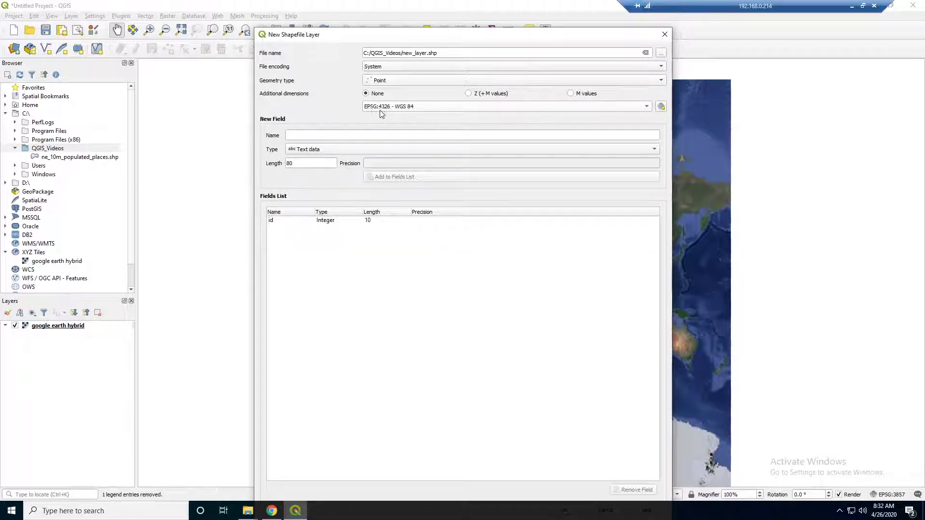
pyautogui.click(428, 110)
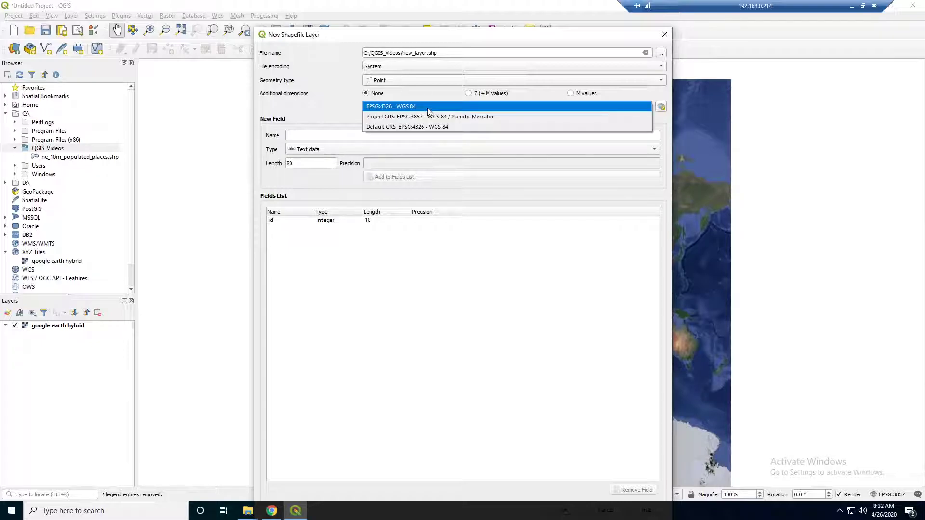
pyautogui.click(427, 109)
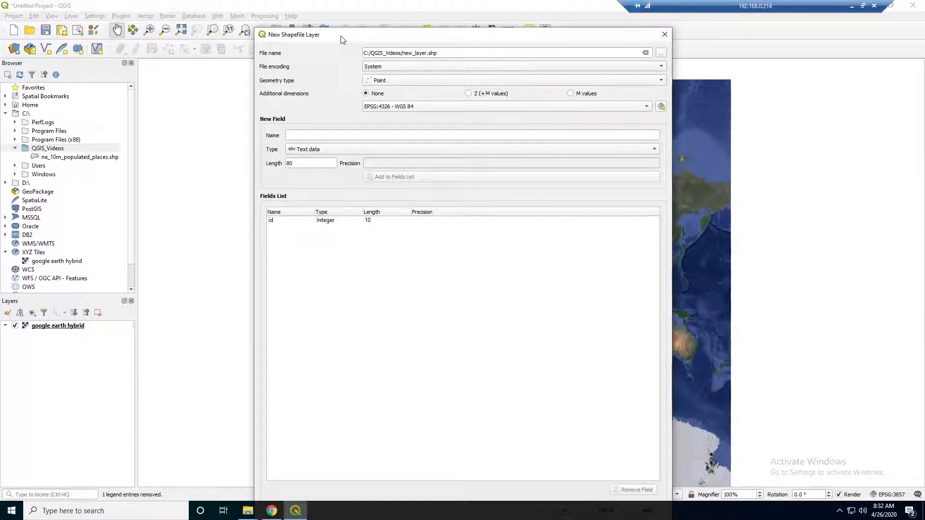
pyautogui.moveTo(348, 41); pyautogui.dragTo(346, 39)
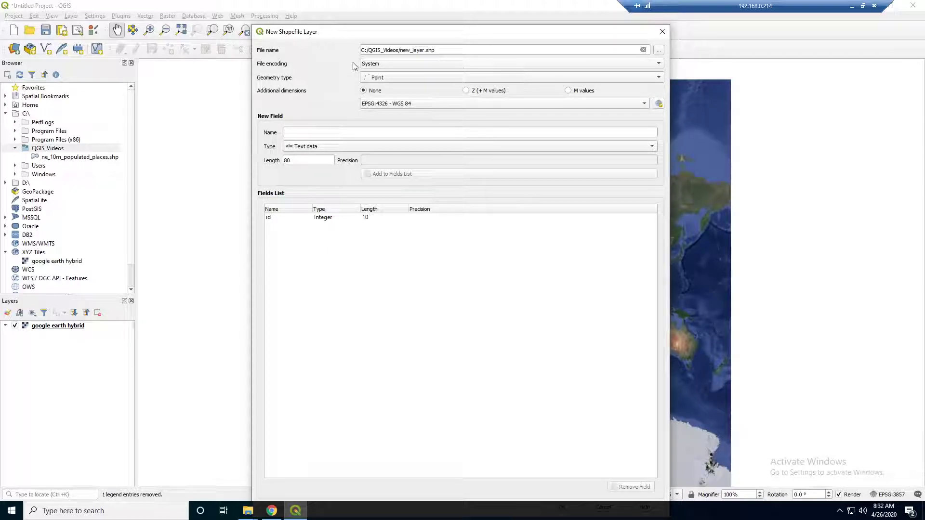
# Step: Name the new shapefile our_shapefile in C:/QGIS_Videos, keeping the System file encoding
pyautogui.click(286, 132)
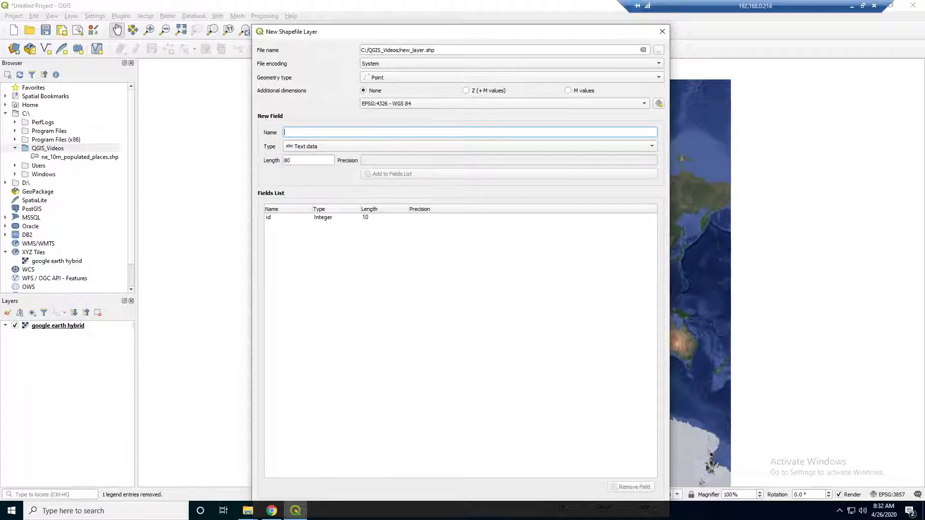
pyautogui.click(423, 50)
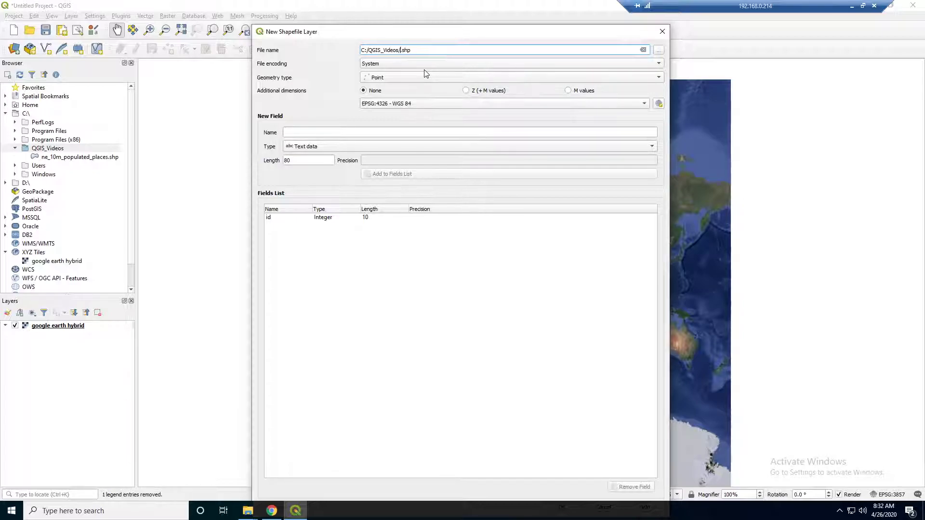
pyautogui.write('our_shapefile')
pyautogui.click(402, 67)
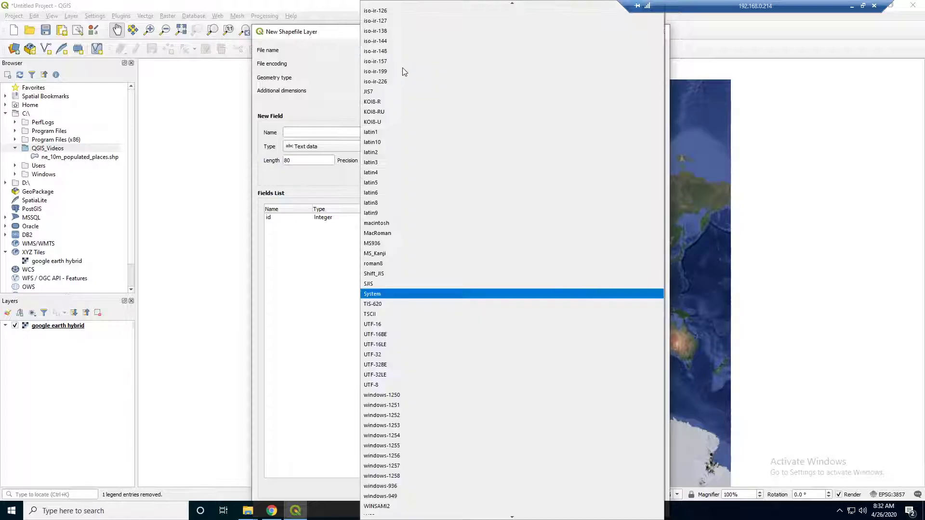
pyautogui.press('Escape')
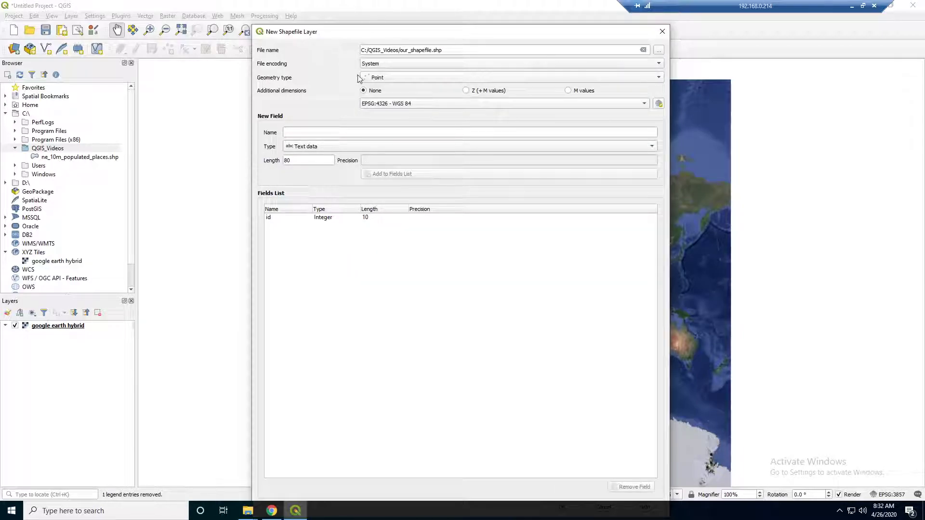
# Step: Review the geometry type options for the new shapefile and keep Point
pyautogui.click(390, 78)
pyautogui.click(383, 77)
pyautogui.moveTo(347, 36); pyautogui.dragTo(576, 39)
pyautogui.moveTo(519, 39); pyautogui.dragTo(389, 38)
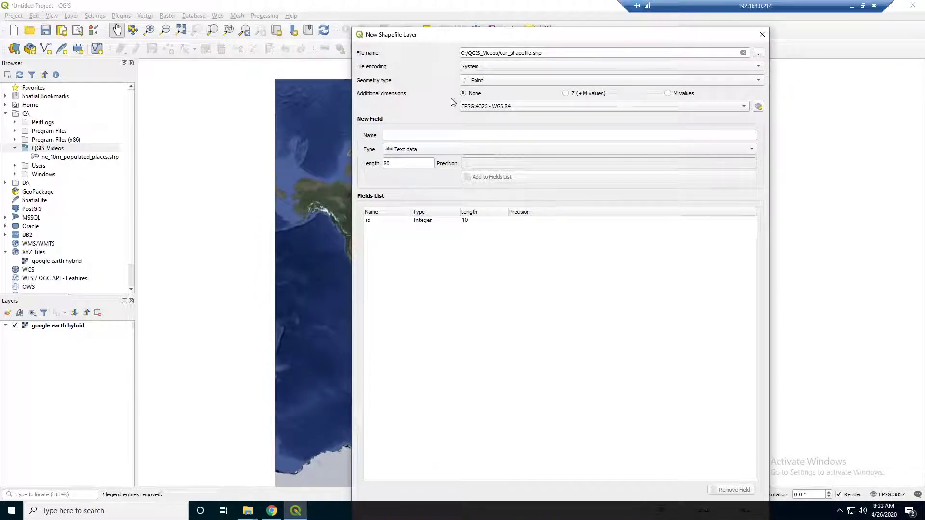
pyautogui.click(510, 82)
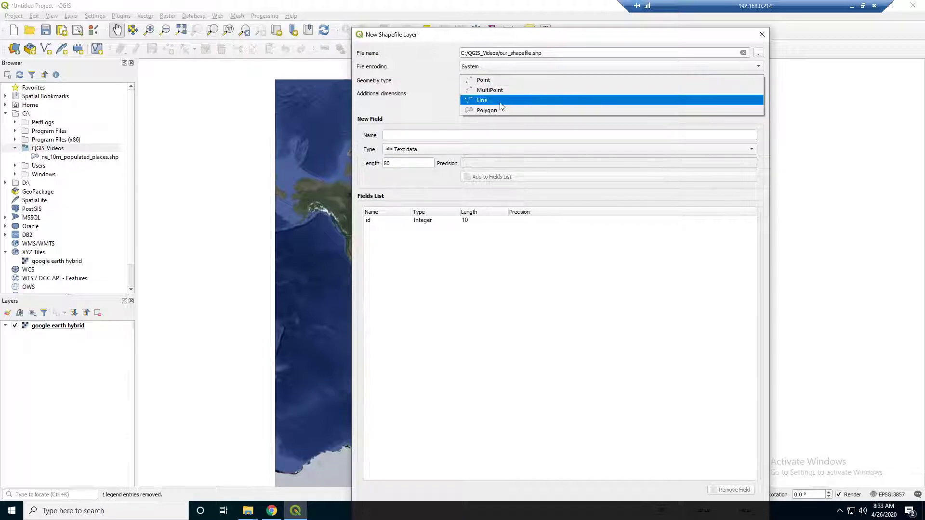
pyautogui.click(429, 37)
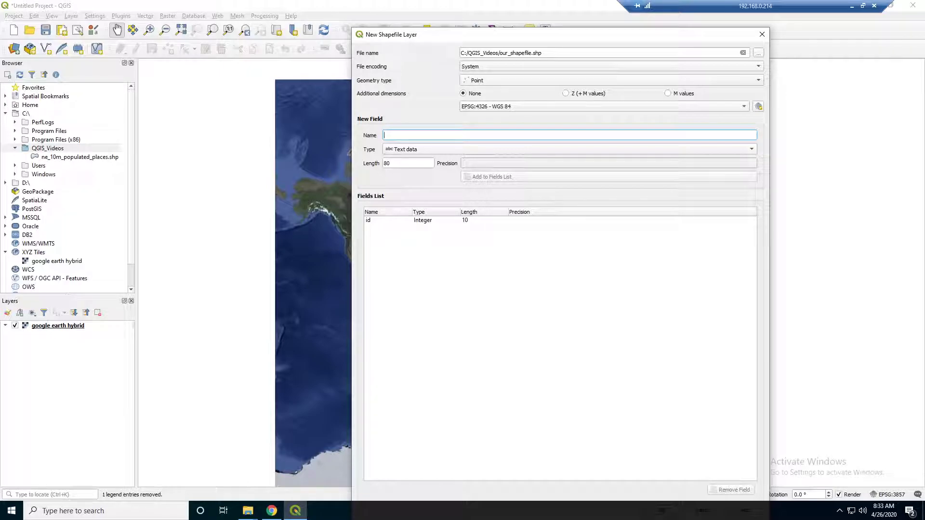
pyautogui.write('Cit')
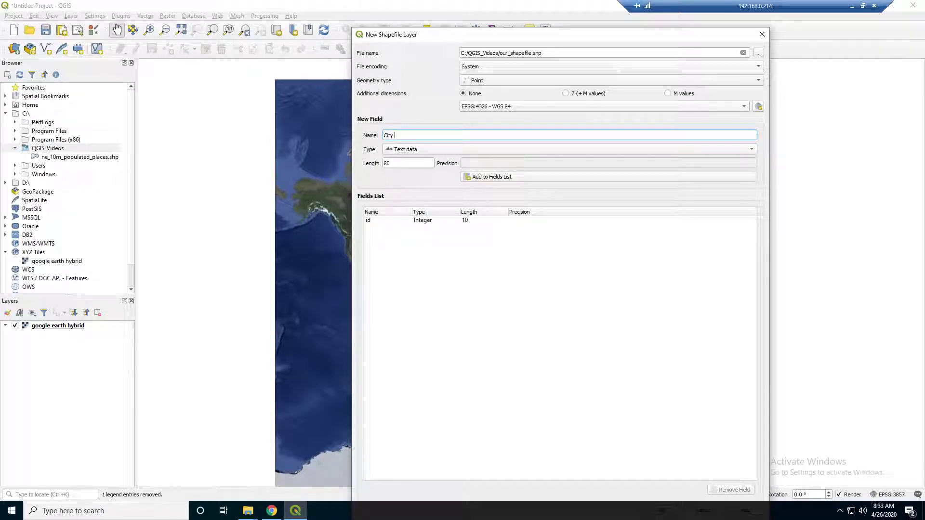
pyautogui.write('y')
pyautogui.press('BackSpace')
pyautogui.press('BackSpace')
pyautogui.write('Locati')
pyautogui.press('BackSpace')
pyautogui.press('BackSpace')
pyautogui.press('BackSpace')
pyautogui.press('BackSpace')
pyautogui.press('BackSpace')
pyautogui.press('BackSpace')
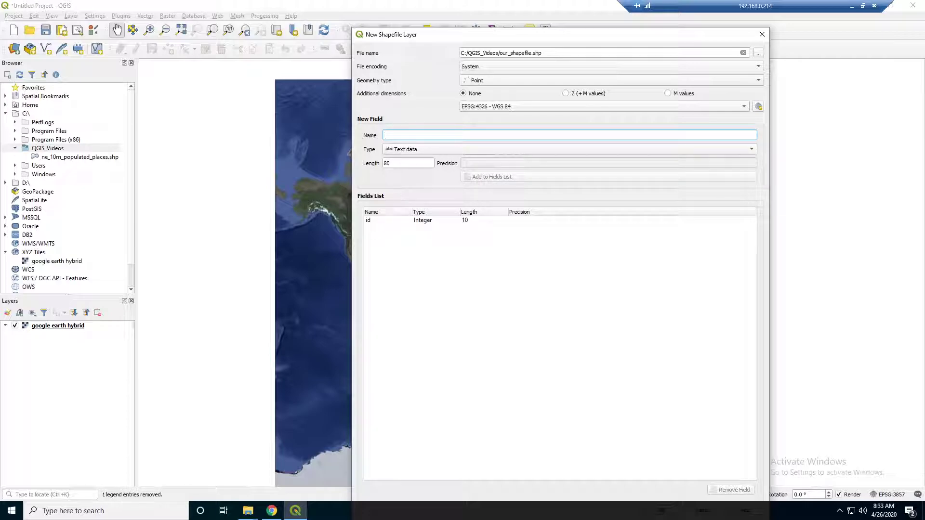
# Step: Enter Location as the name of a text data field and create the our_shapefile shapefile
pyautogui.write('L')
pyautogui.press('BackSpace')
pyautogui.write('Loa')
pyautogui.press('BackSpace')
pyautogui.press('BackSpace')
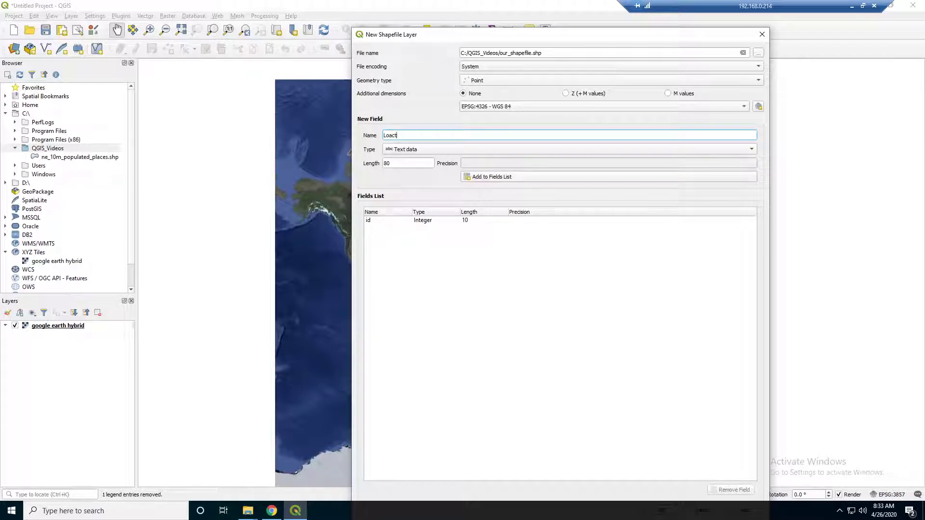
pyautogui.write('cation N')
pyautogui.hotkey('ctrl', 'a')
pyautogui.press('End')
pyautogui.click(426, 146)
pyautogui.click(425, 147)
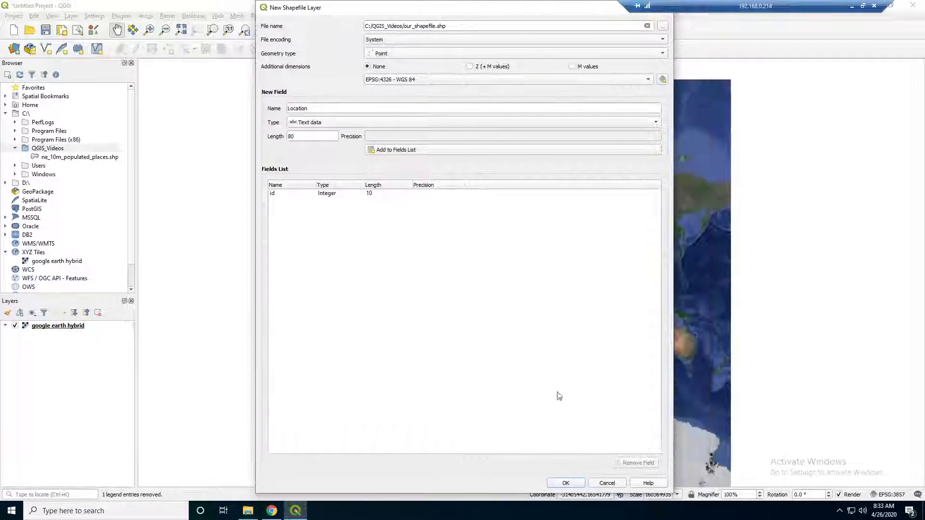
pyautogui.click(566, 483)
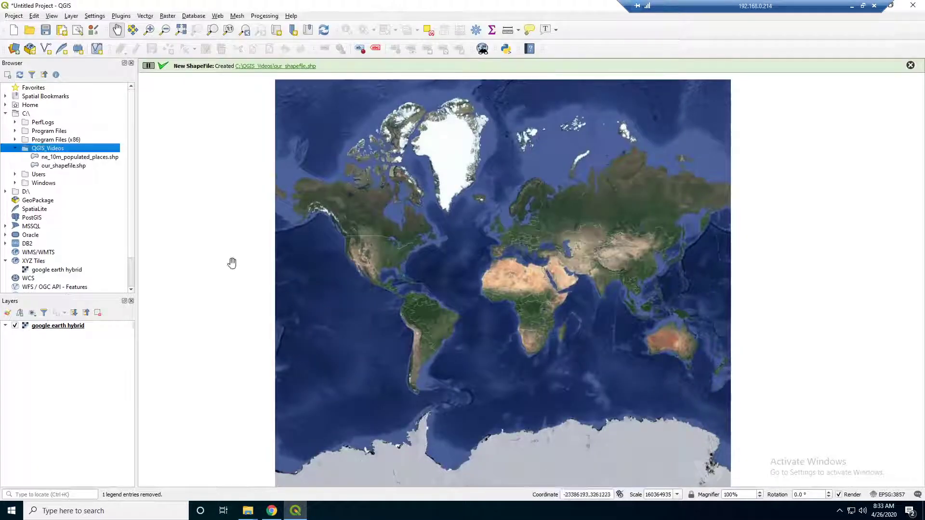
# Step: Examine the metadata and field definitions of our_shapefile.shp in its layer properties, and close them
pyautogui.click(70, 157)
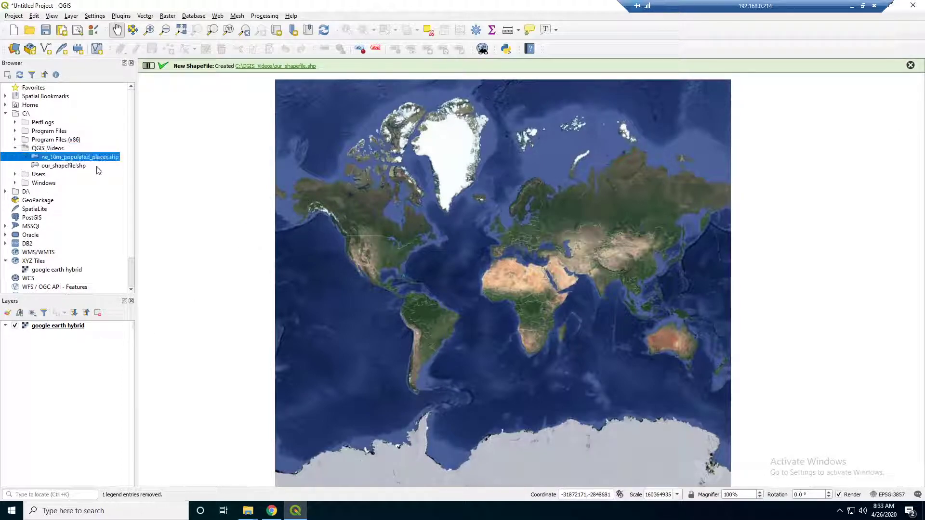
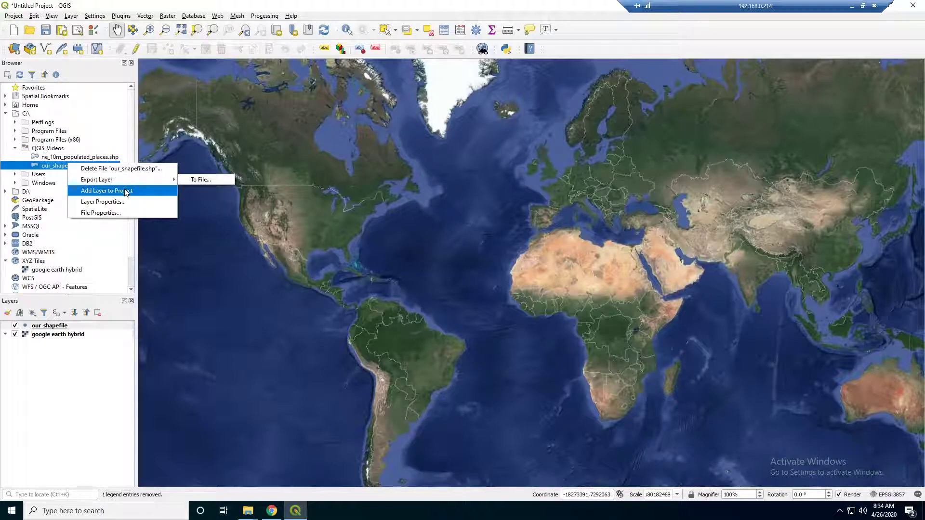
pyautogui.click(115, 214)
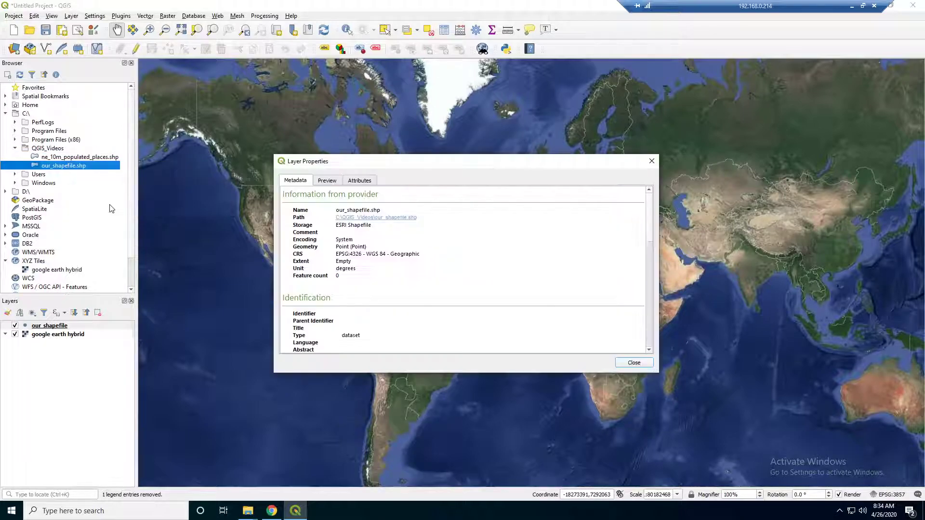
pyautogui.scroll(-8, 397, 311)
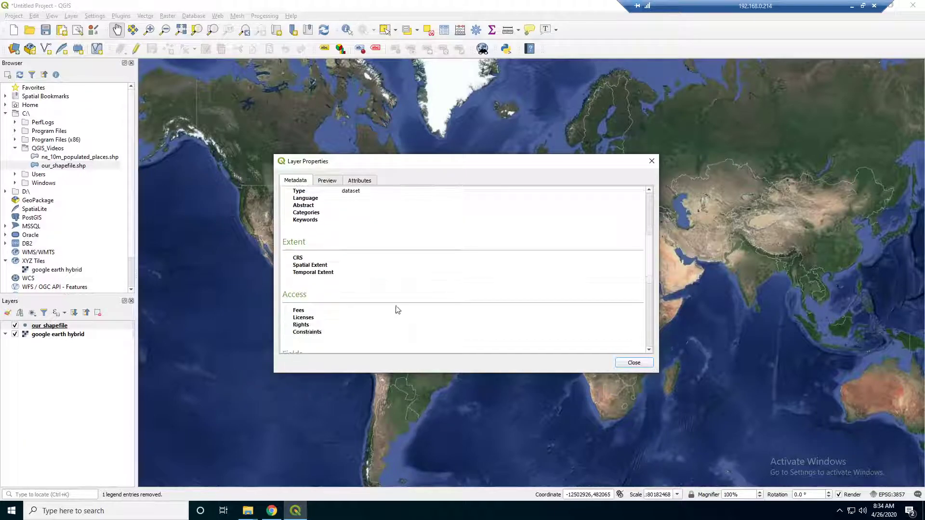
pyautogui.scroll(-5, 397, 314)
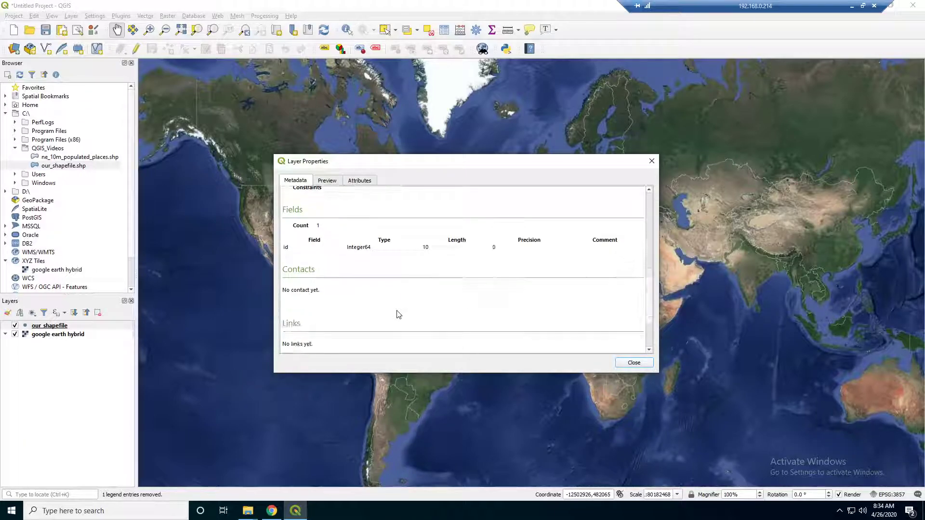
pyautogui.click(630, 363)
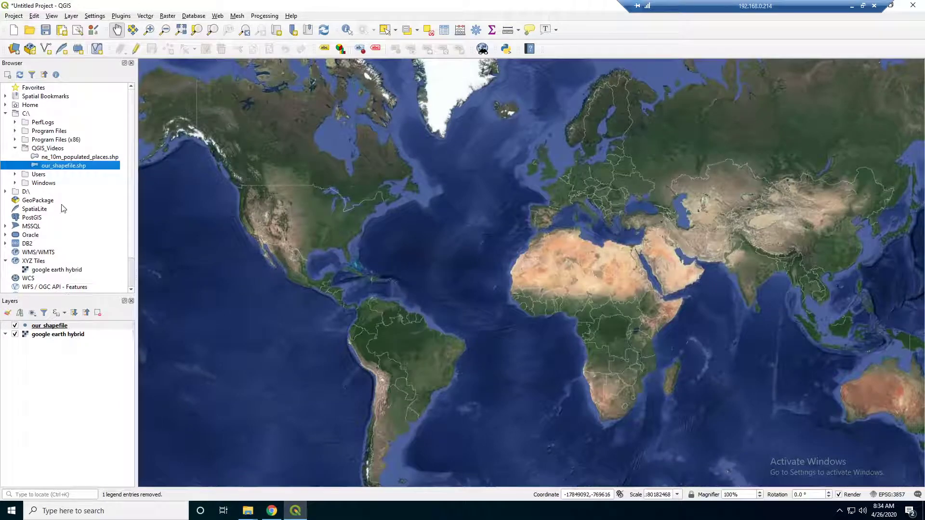
# Step: Start another new shapefile in the QGIS_Videos folder and enter location as the name of a new text field
pyautogui.rightClick(48, 151)
pyautogui.moveTo(97, 153)
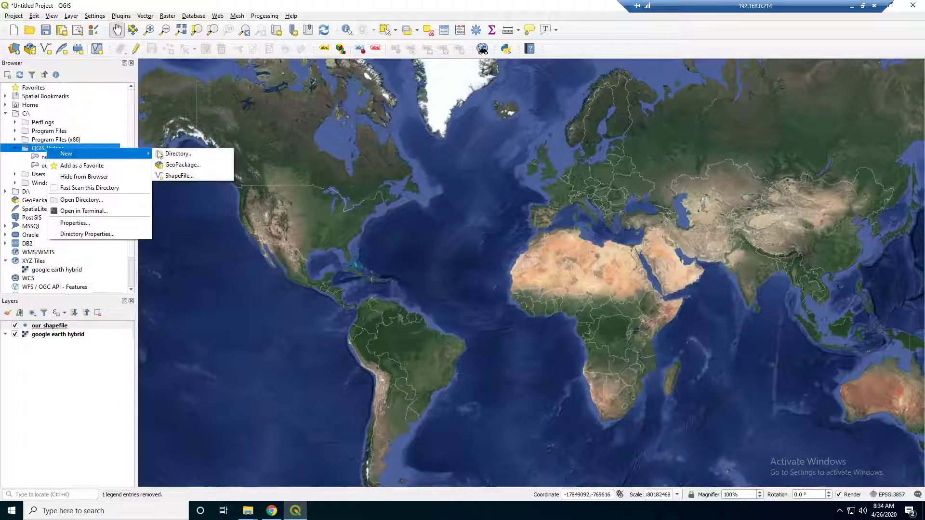
pyautogui.click(179, 175)
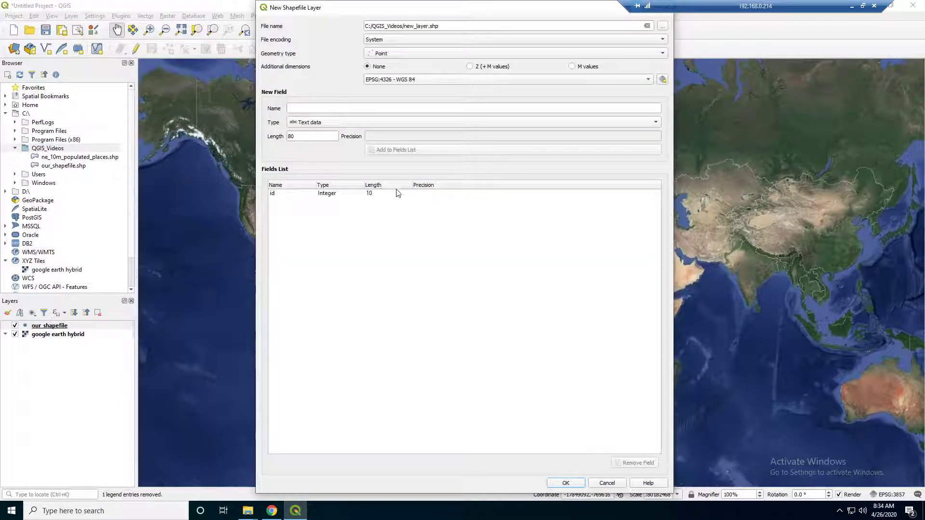
pyautogui.click(298, 108)
pyautogui.write('local')
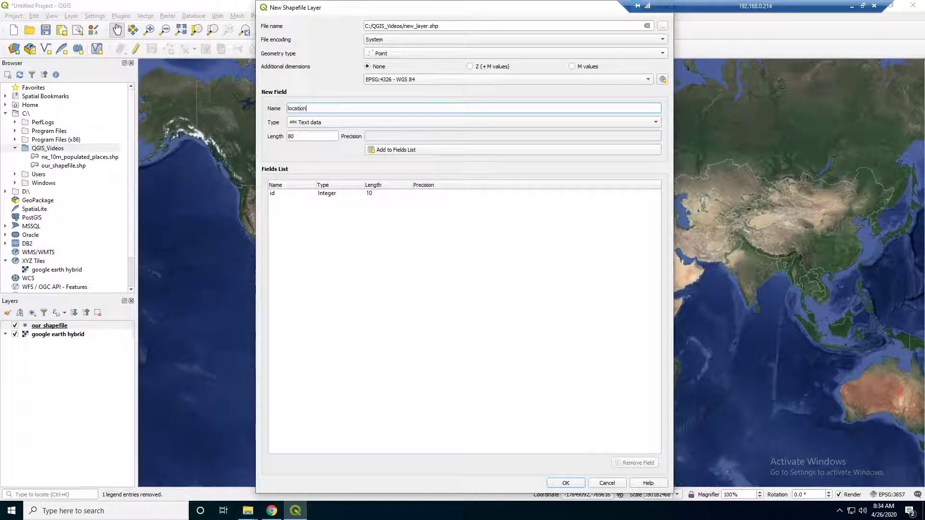
pyautogui.write('tion')
# Step: Set the new shapefile's file name to our_shapefile2.shp in C:/QGIS_Videos
pyautogui.click(427, 25)
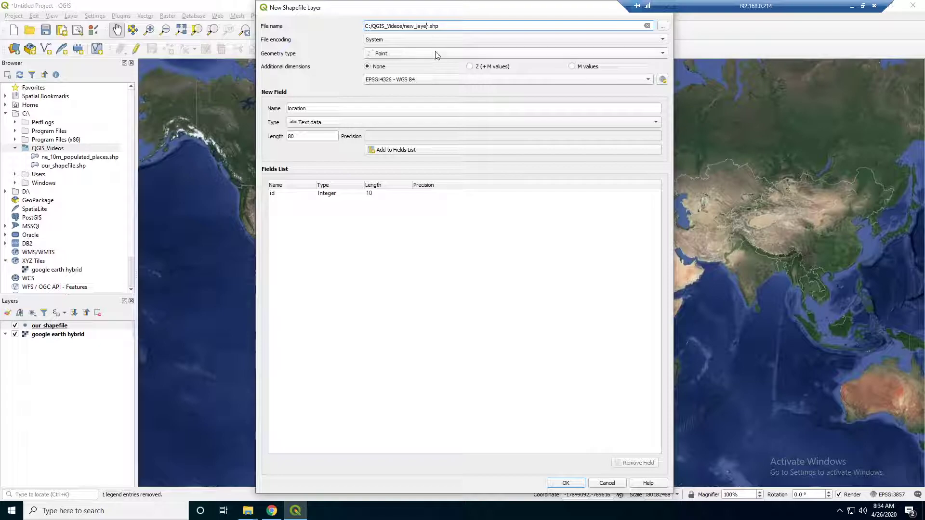
pyautogui.press('BackSpace')
pyautogui.press('BackSpace')
pyautogui.press('BackSpace')
pyautogui.press('BackSpace')
pyautogui.press('BackSpace')
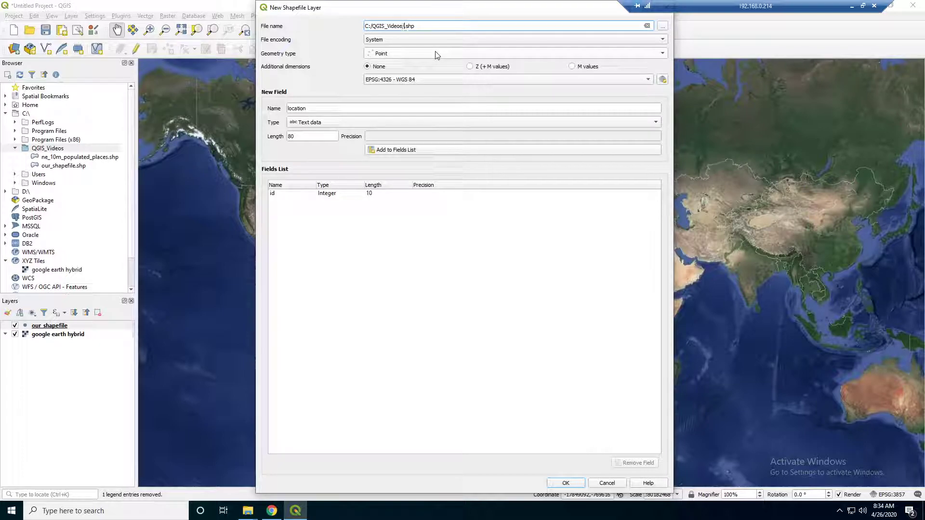
pyautogui.write('our_shapefile2')
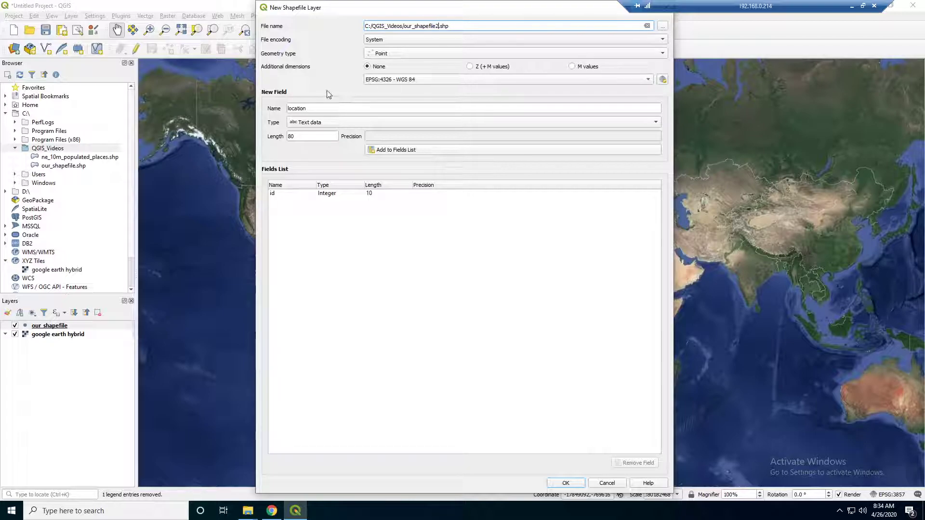
# Step: Add the location text field with length 80 to the fields list and create the shapefile
pyautogui.moveTo(345, 13); pyautogui.dragTo(338, 13)
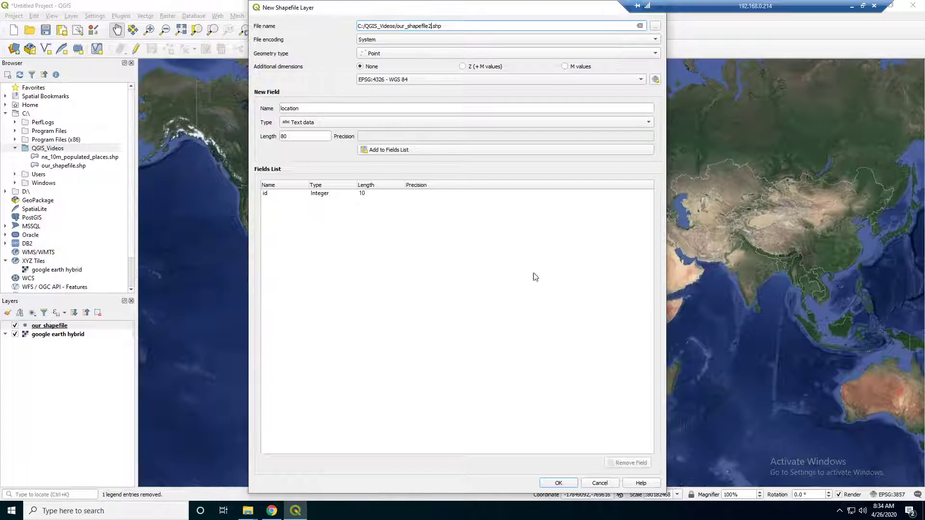
pyautogui.click(391, 151)
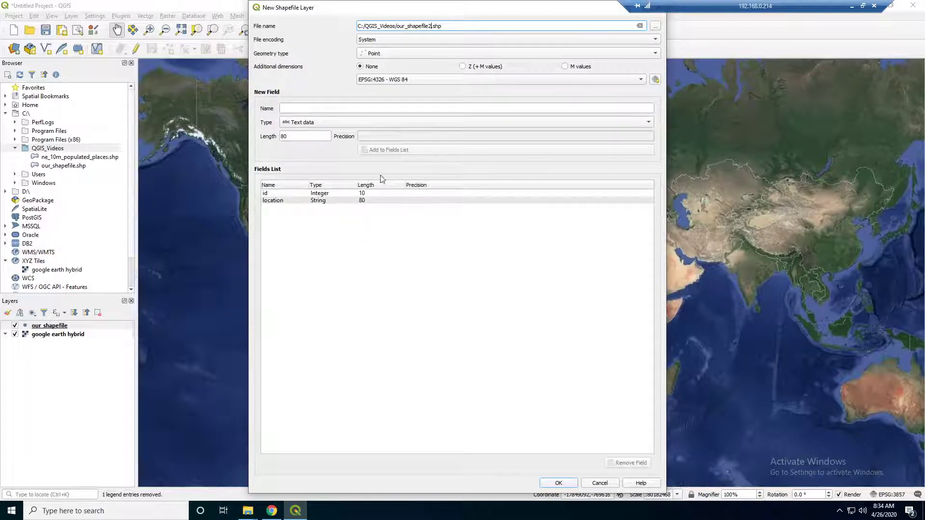
pyautogui.click(558, 483)
pyautogui.click(70, 177)
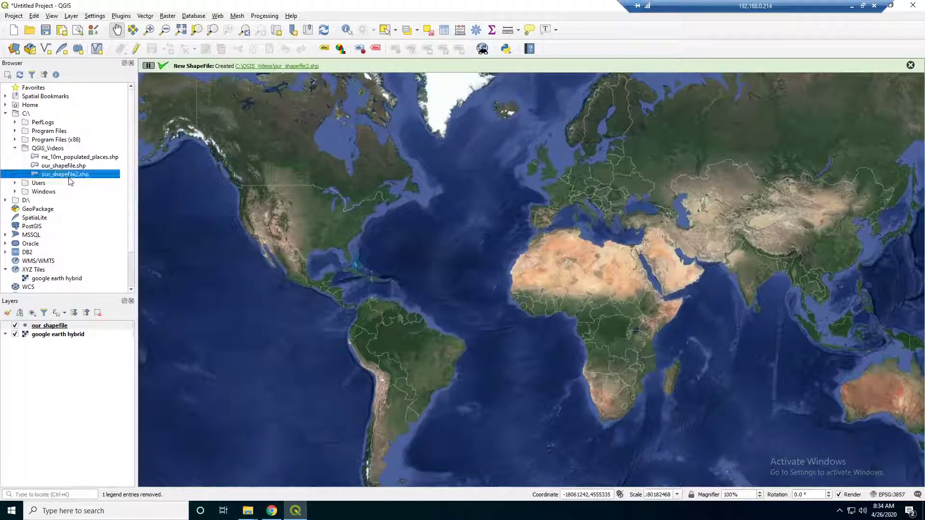
# Step: Try to delete the file our_shapefile.shp from the QGIS_Videos folder
pyautogui.click(70, 166)
pyautogui.rightClick(68, 166)
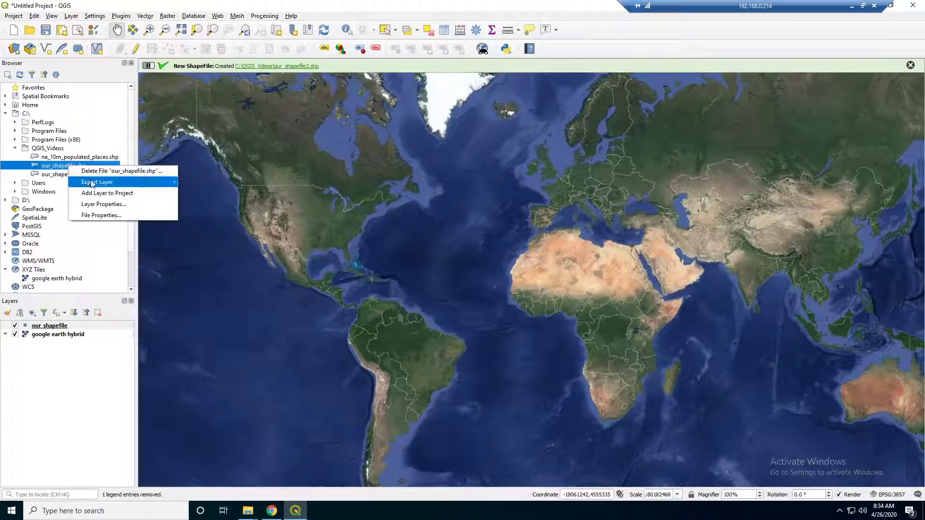
pyautogui.click(110, 171)
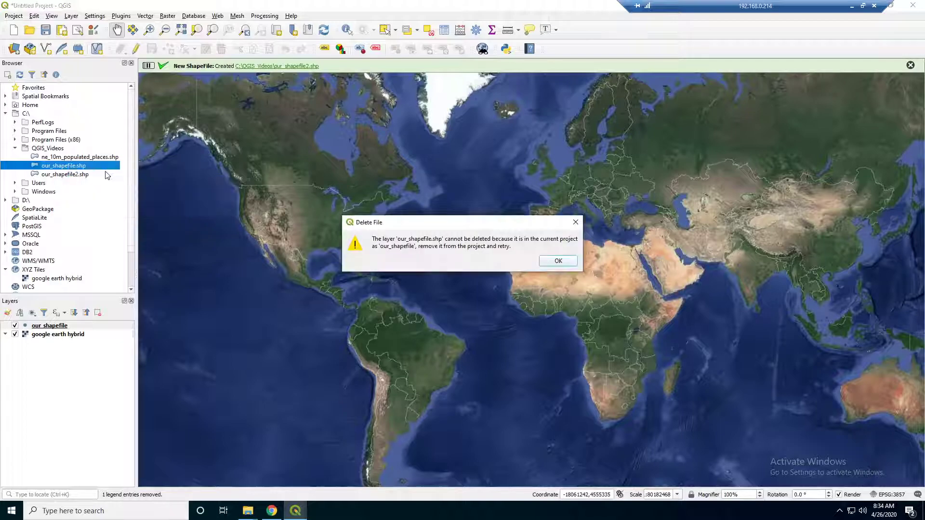
pyautogui.click(554, 264)
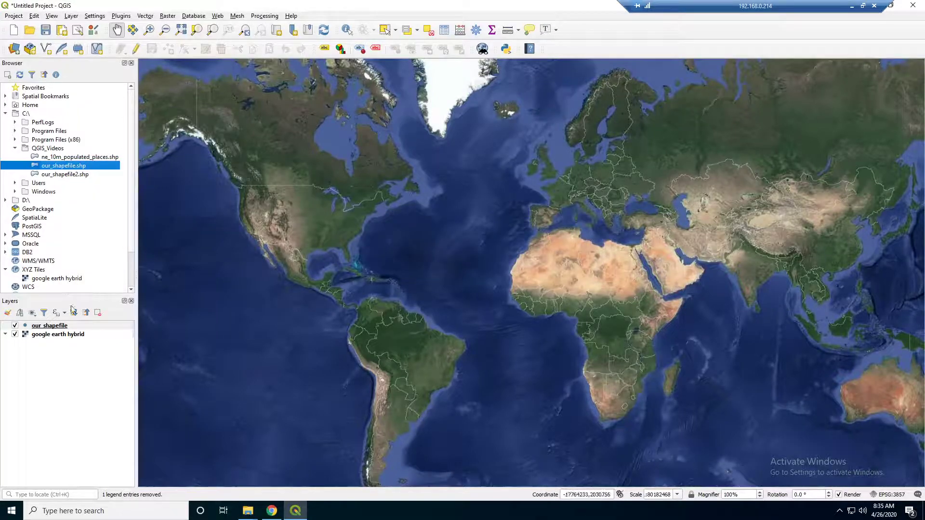
# Step: Remove the our_shapefile layer from the project
pyautogui.click(50, 326)
pyautogui.rightClick(49, 326)
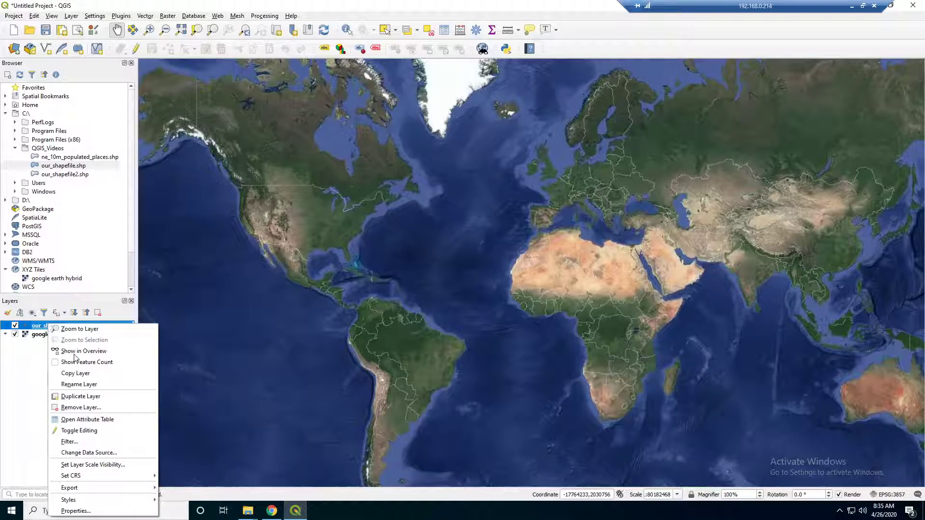
pyautogui.click(93, 409)
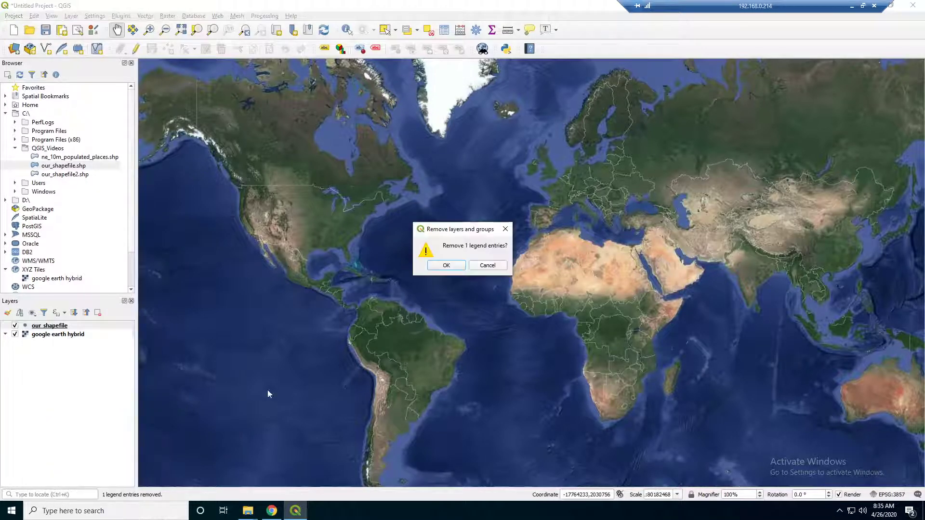
pyautogui.click(443, 265)
# Step: Delete the file our_shapefile.shp from the QGIS_Videos folder and add our_shapefile2.shp to the map
pyautogui.click(75, 167)
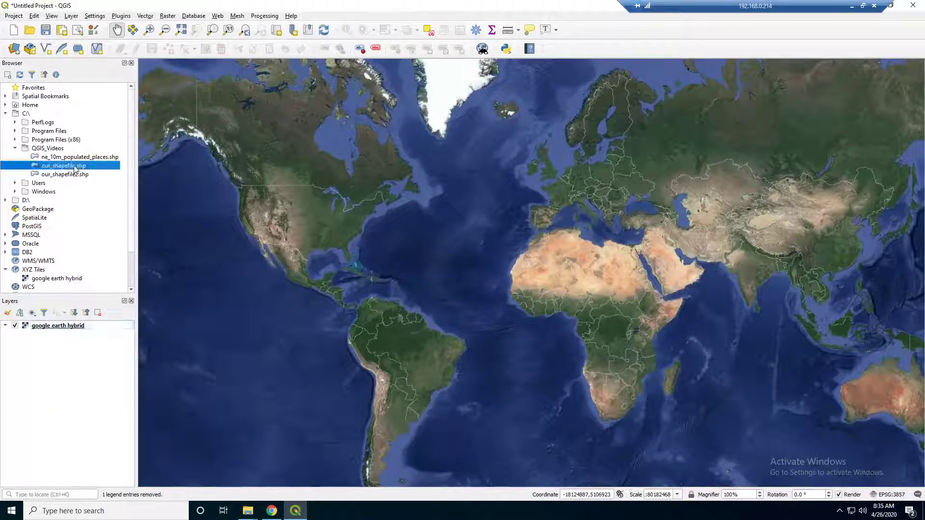
pyautogui.rightClick(75, 167)
pyautogui.click(112, 171)
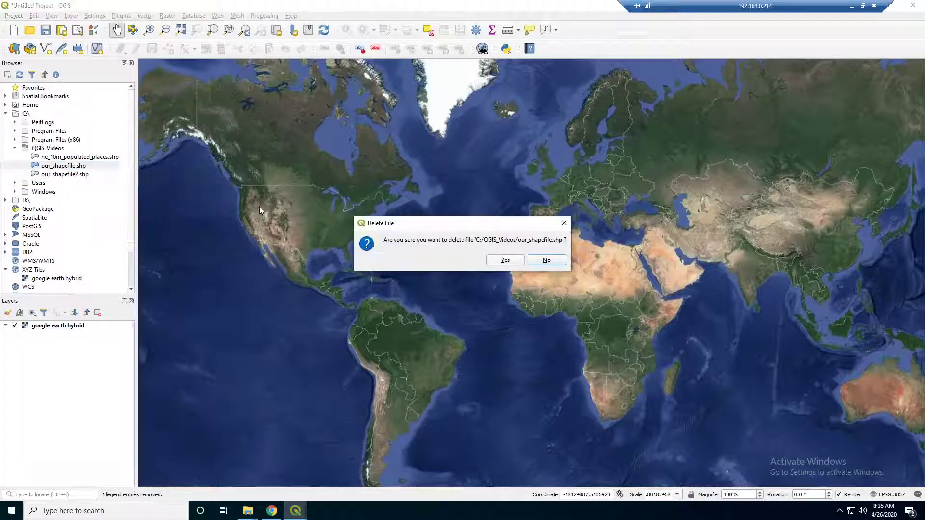
pyautogui.click(505, 260)
pyautogui.click(482, 261)
pyautogui.moveTo(60, 165); pyautogui.dragTo(436, 203)
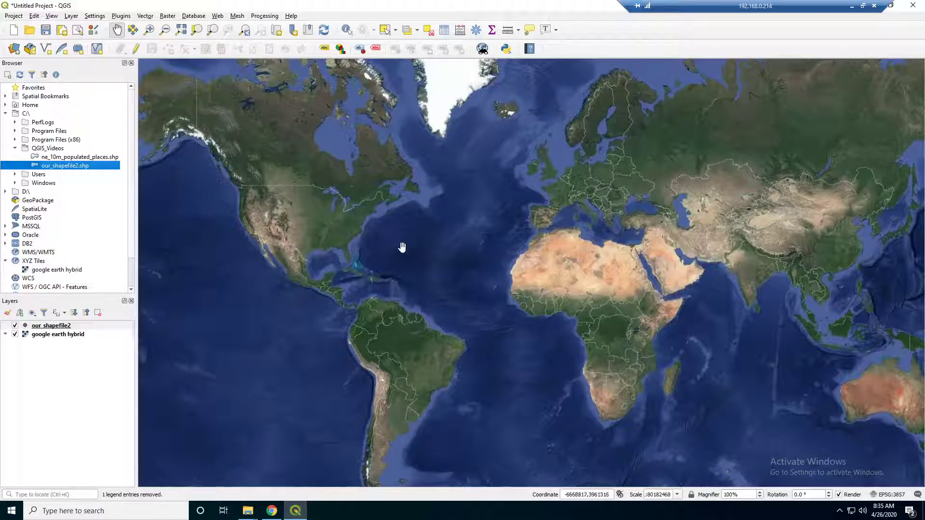
# Step: Open the attribute table of the our_shapefile2 layer and enable editing on it
pyautogui.rightClick(48, 328)
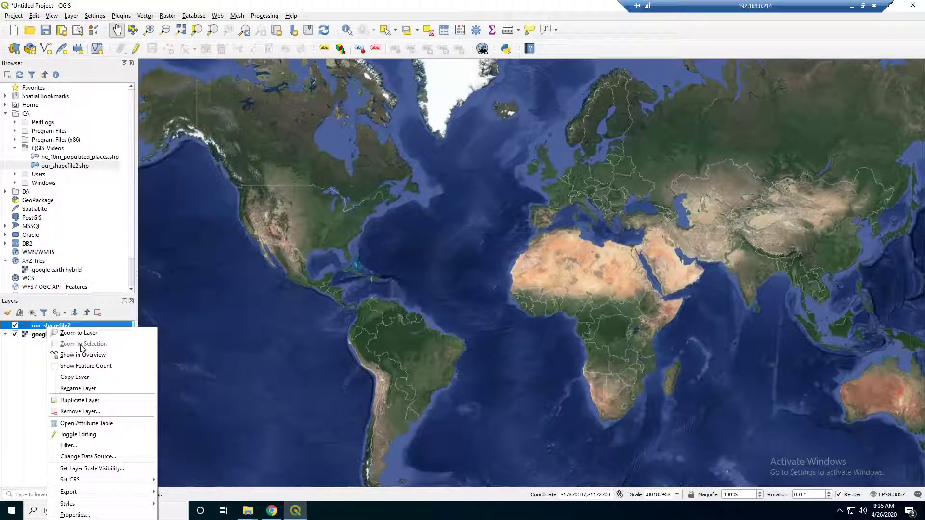
pyautogui.click(87, 423)
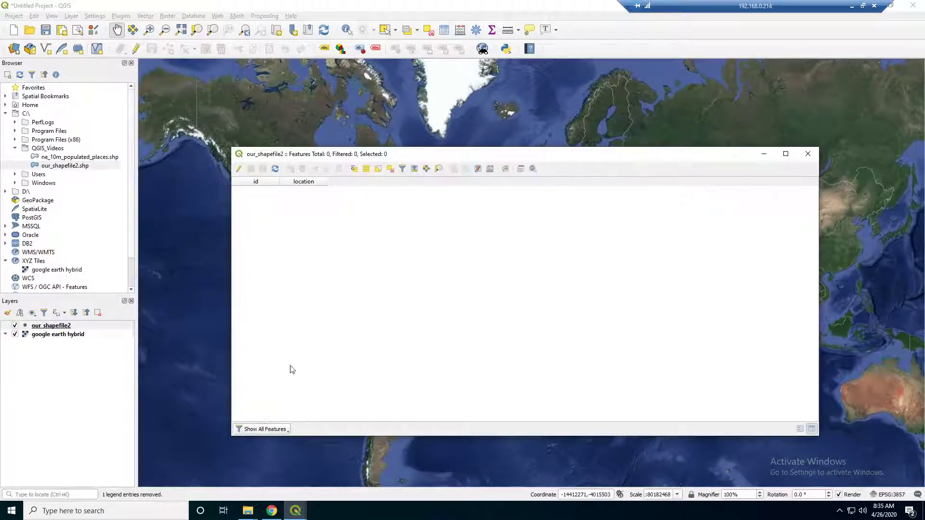
pyautogui.click(303, 183)
pyautogui.moveTo(305, 155); pyautogui.dragTo(352, 153)
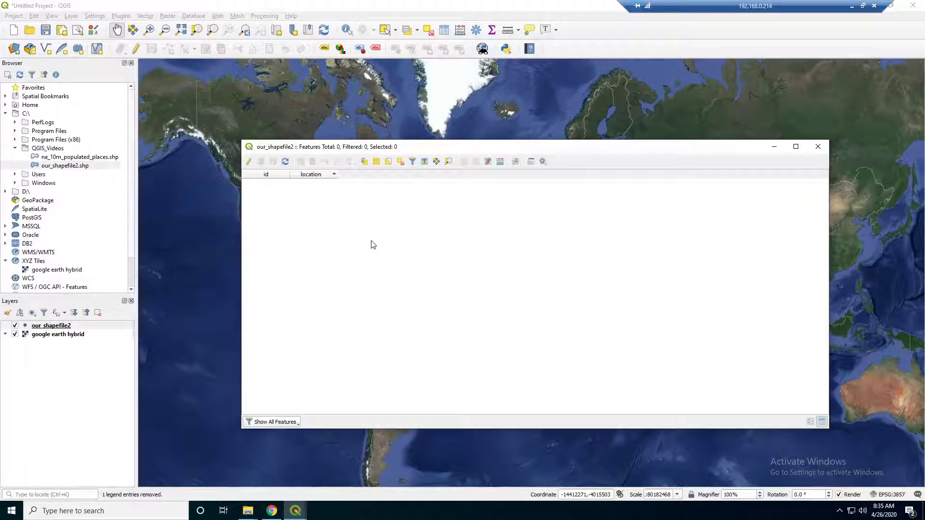
pyautogui.click(249, 162)
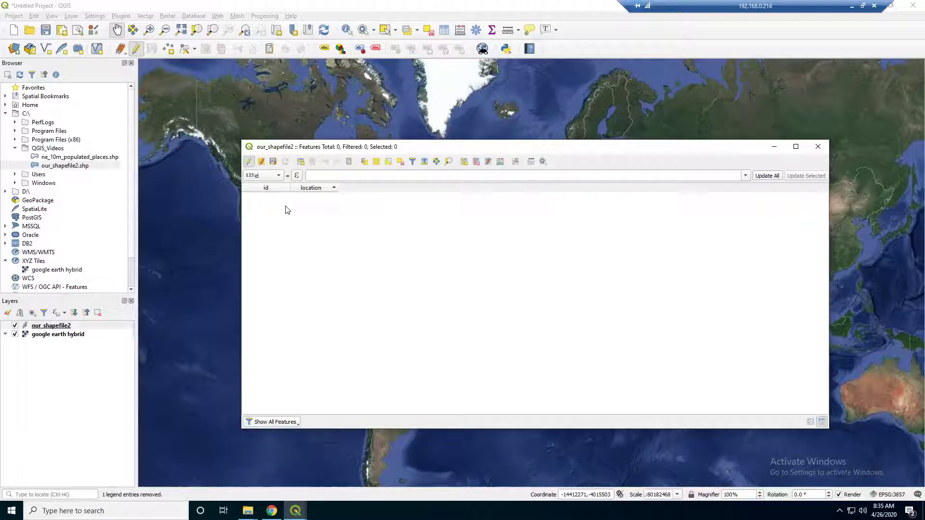
# Step: Add a point in northern Pennsylvania to our_shapefile2 with id 1 and location PA
pyautogui.click(223, 165)
pyautogui.moveTo(308, 214); pyautogui.dragTo(276, 240)
pyautogui.scroll(3, 276, 240)
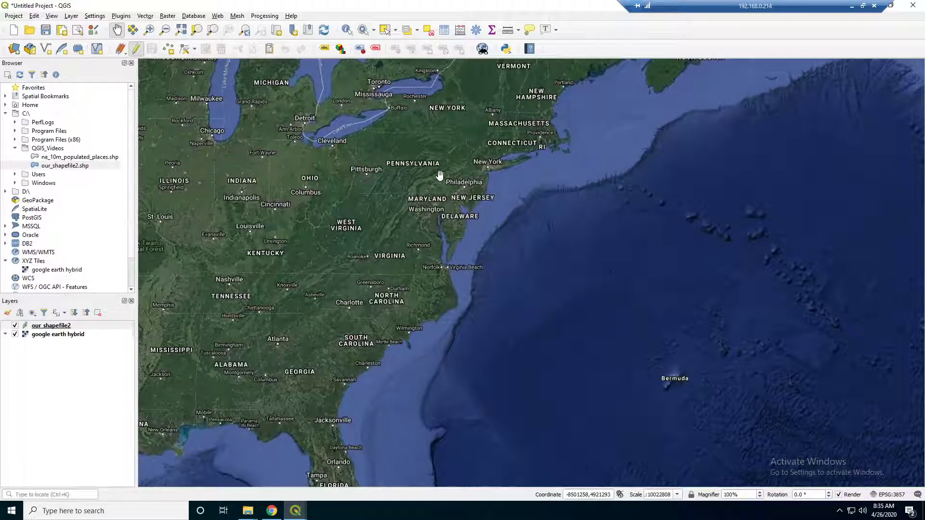
pyautogui.scroll(1, 438, 180)
pyautogui.moveTo(438, 179); pyautogui.dragTo(442, 203)
pyautogui.scroll(1, 440, 222)
pyautogui.scroll(1, 439, 222)
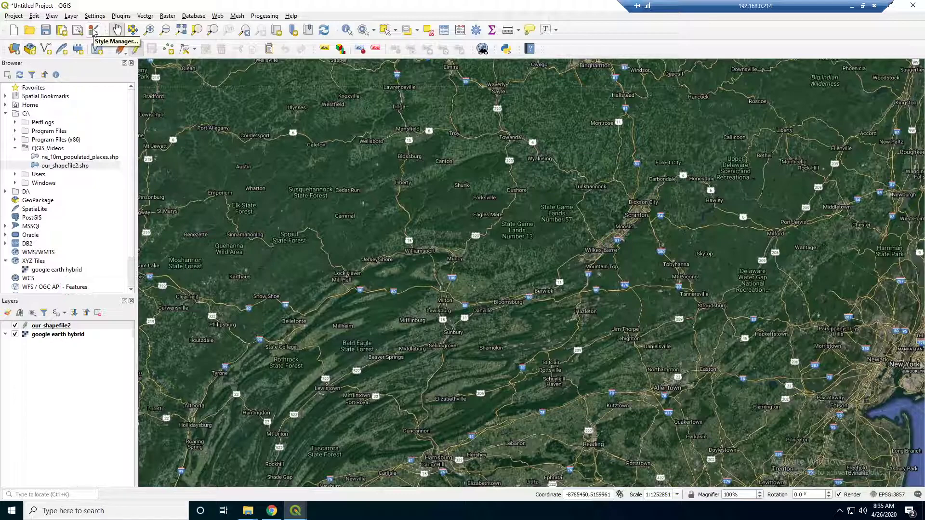
pyautogui.click(167, 49)
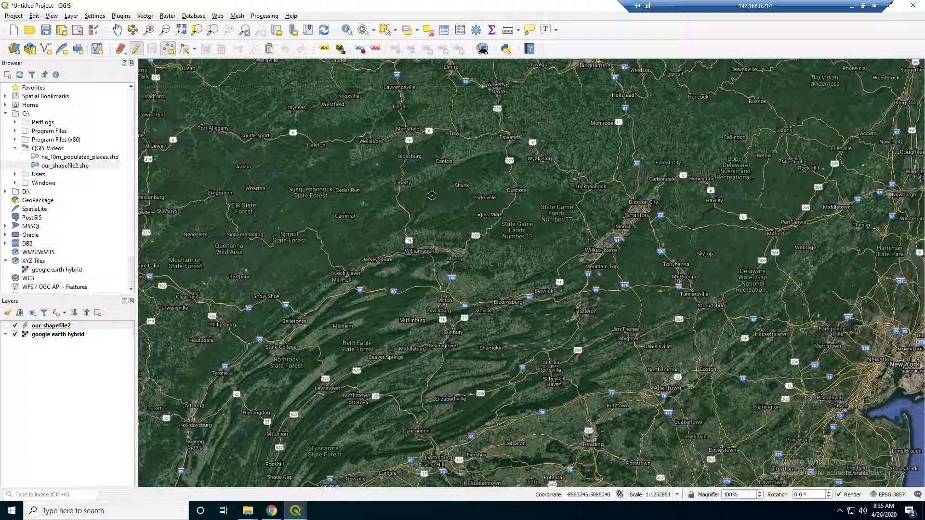
pyautogui.click(431, 196)
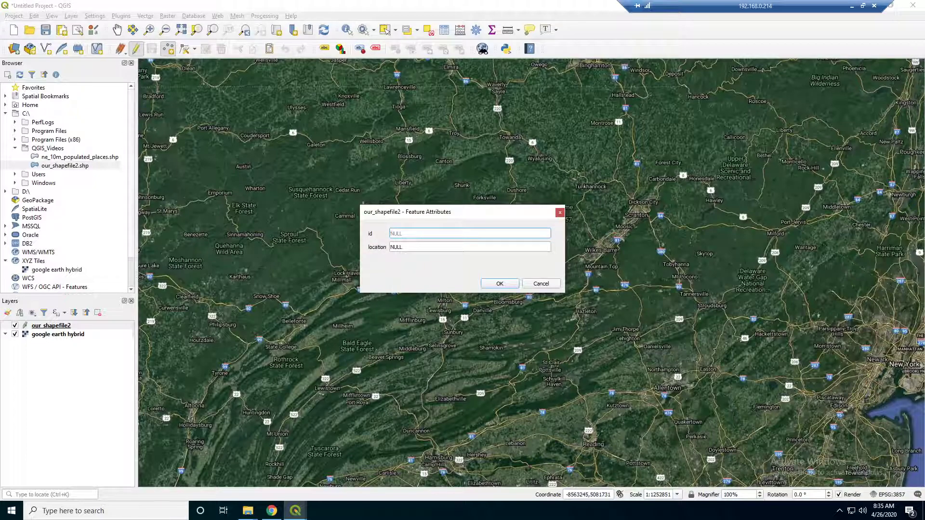
pyautogui.click(392, 247)
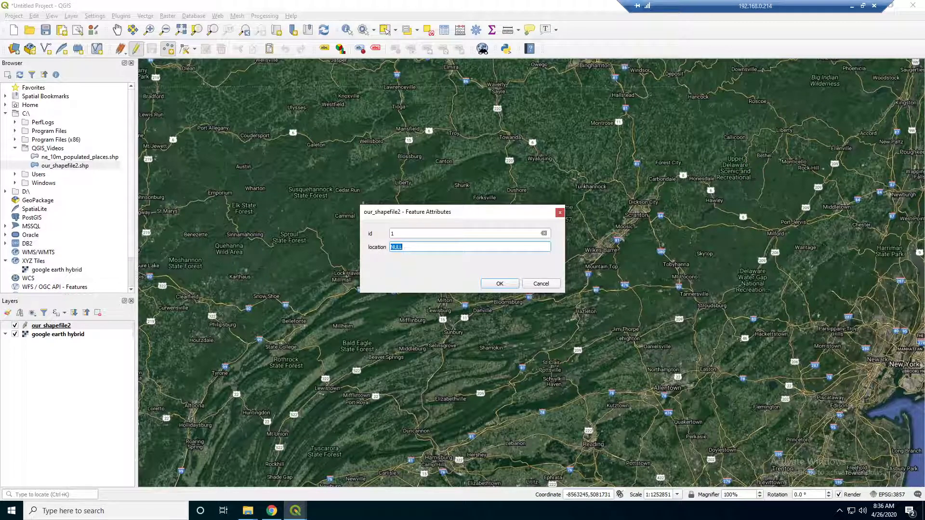
pyautogui.write('P')
pyautogui.click(499, 283)
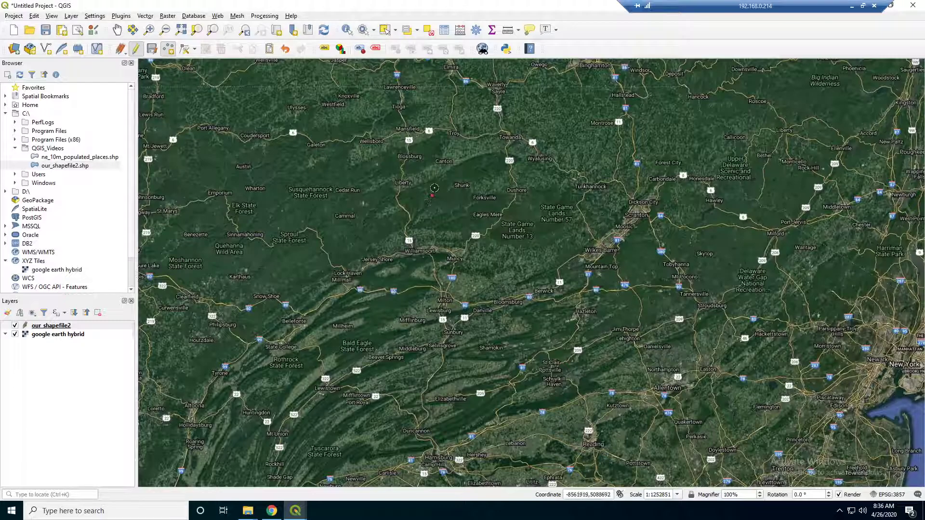
# Step: Check the new Pennsylvania point's record in the our_shapefile2 attribute table
pyautogui.scroll(-1, 448, 219)
pyautogui.scroll(-2, 448, 220)
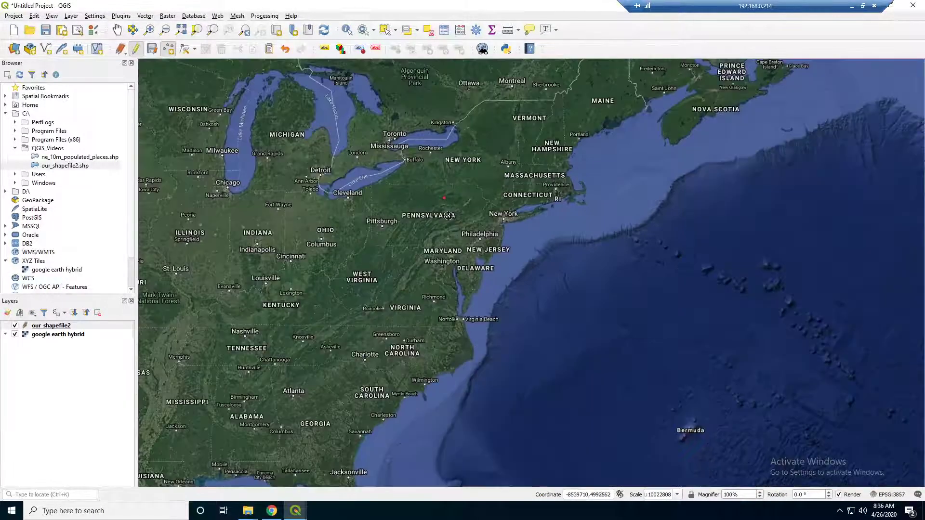
pyautogui.scroll(-1, 446, 198)
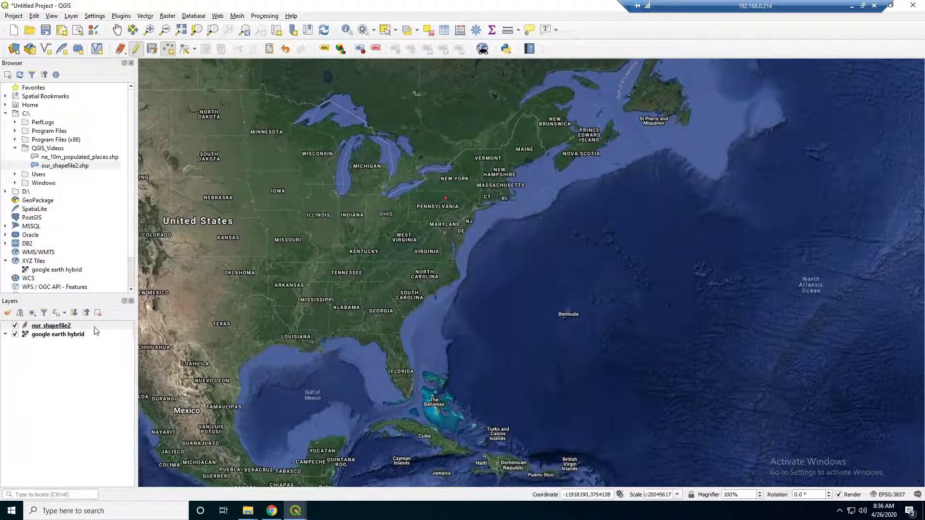
pyautogui.rightClick(57, 329)
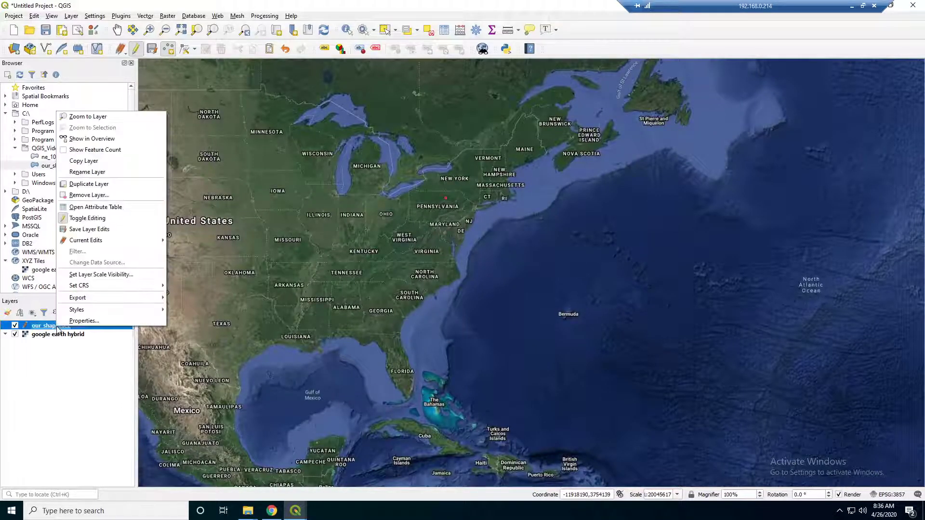
pyautogui.click(95, 212)
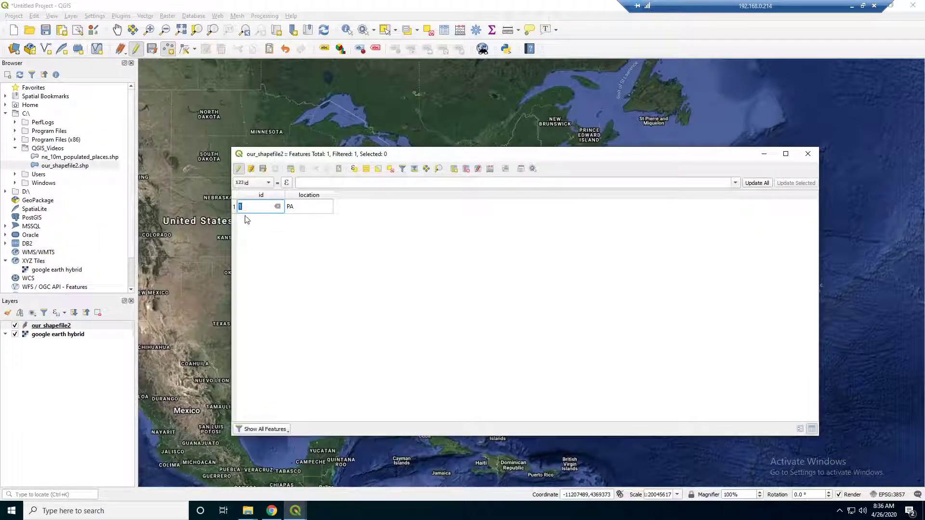
pyautogui.click(764, 154)
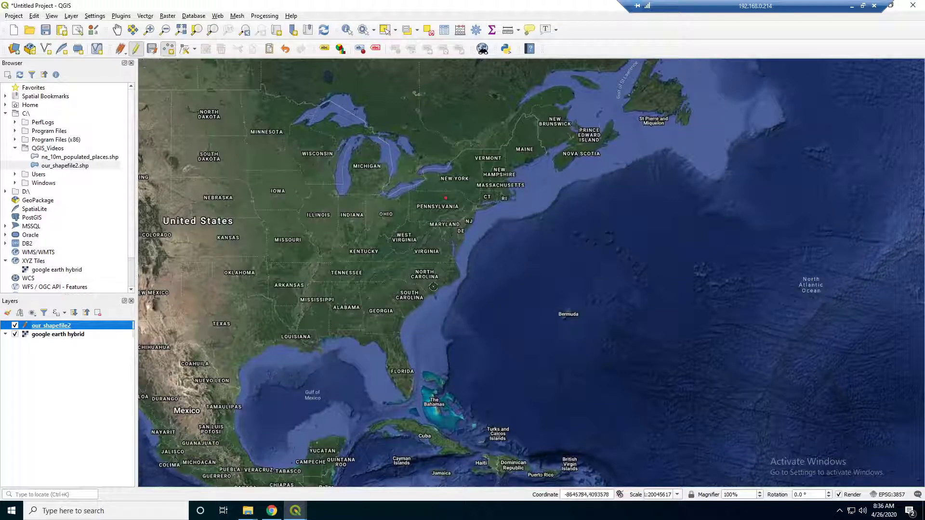
# Step: Add a point in northern Montana to our_shapefile2 with id 2 and location montana
pyautogui.scroll(-1, 345, 245)
pyautogui.scroll(1, 345, 244)
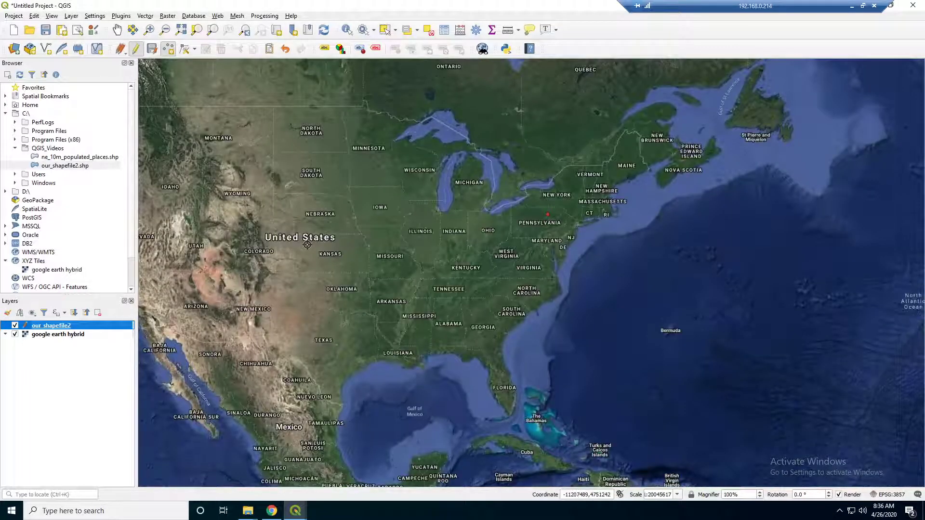
pyautogui.moveTo(260, 202); pyautogui.dragTo(440, 211)
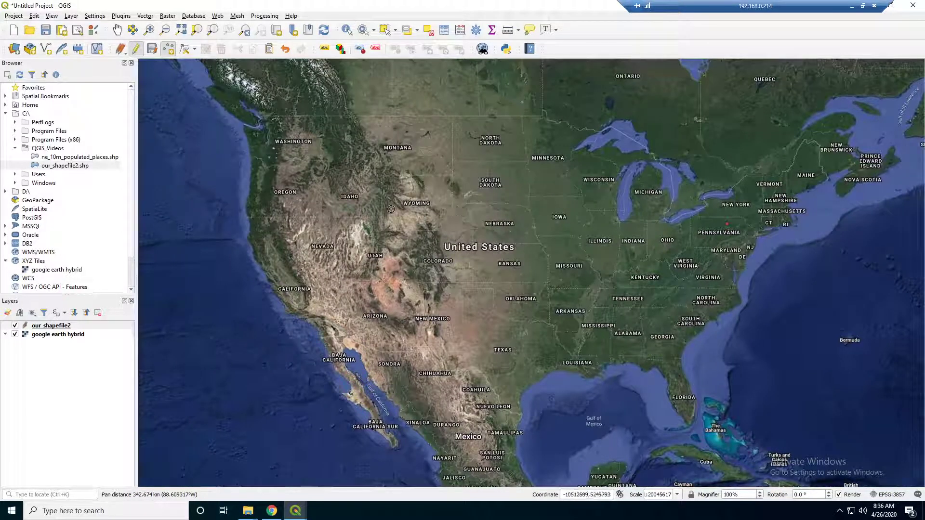
pyautogui.scroll(1, 391, 214)
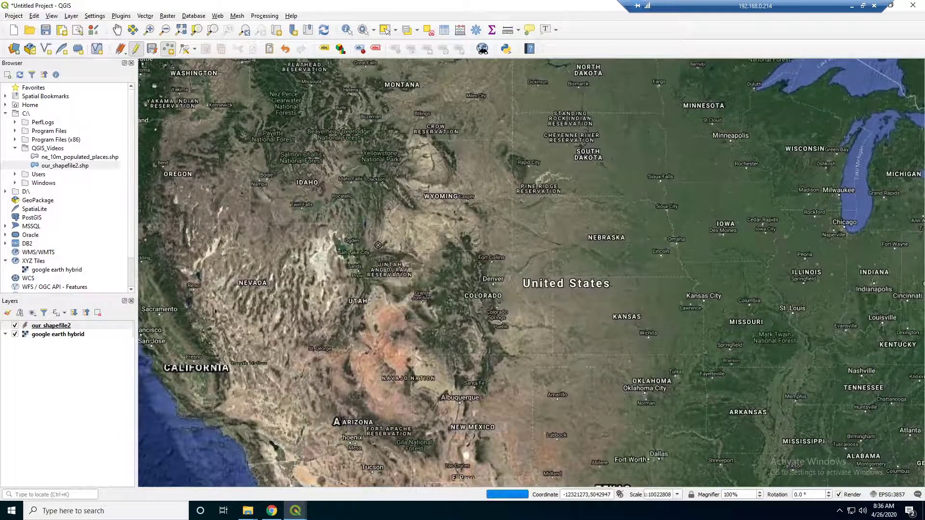
pyautogui.scroll(-1, 374, 241)
pyautogui.moveTo(379, 239)
pyautogui.mouseDown()
pyautogui.moveTo(366, 246)
pyautogui.moveTo(377, 245)
pyautogui.mouseUp()
pyautogui.click(118, 30)
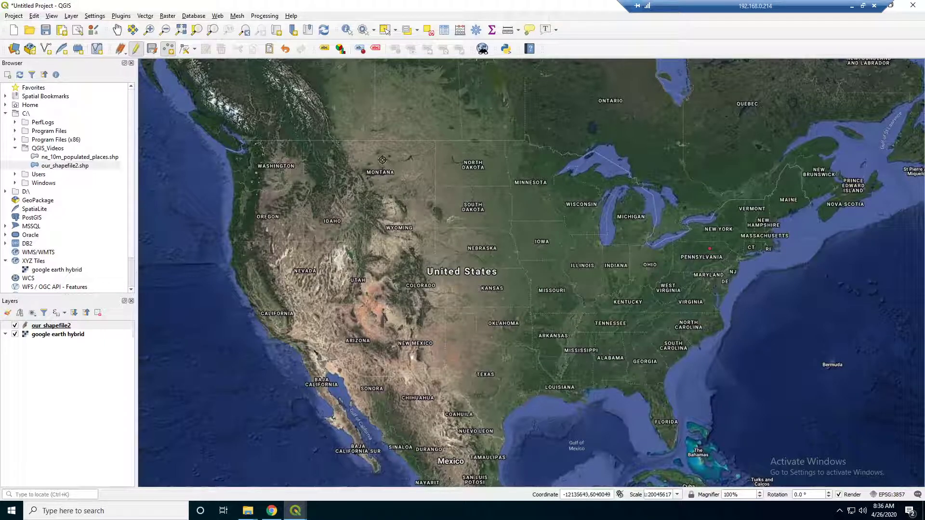
pyautogui.click(378, 155)
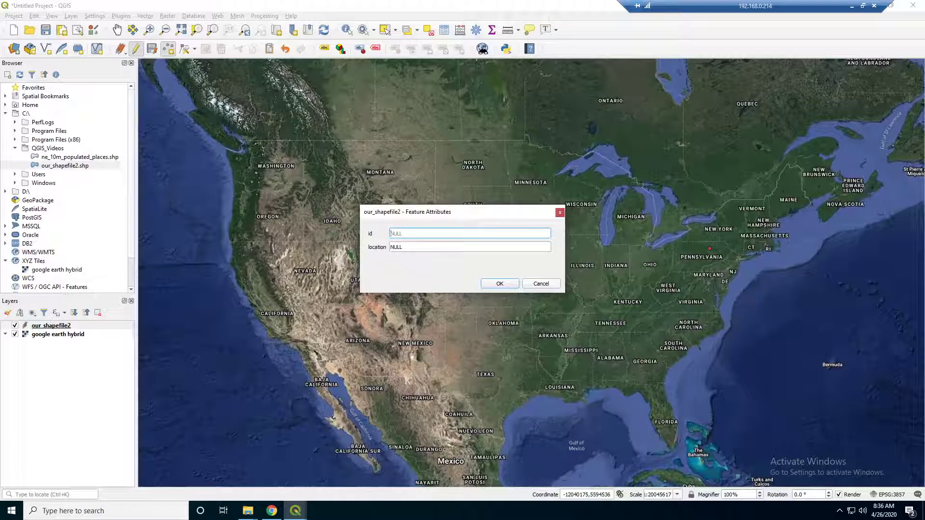
pyautogui.moveTo(398, 215); pyautogui.dragTo(361, 214)
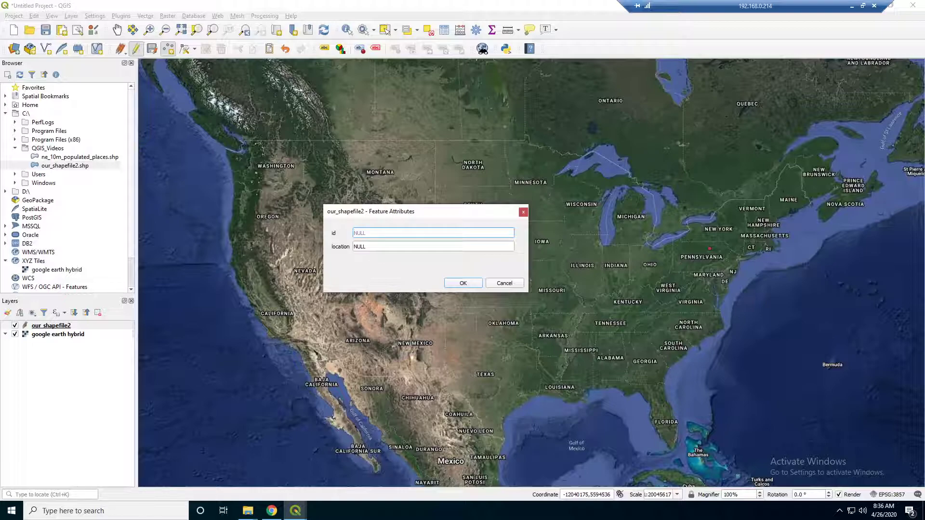
pyautogui.press('Tab')
pyautogui.write('mo')
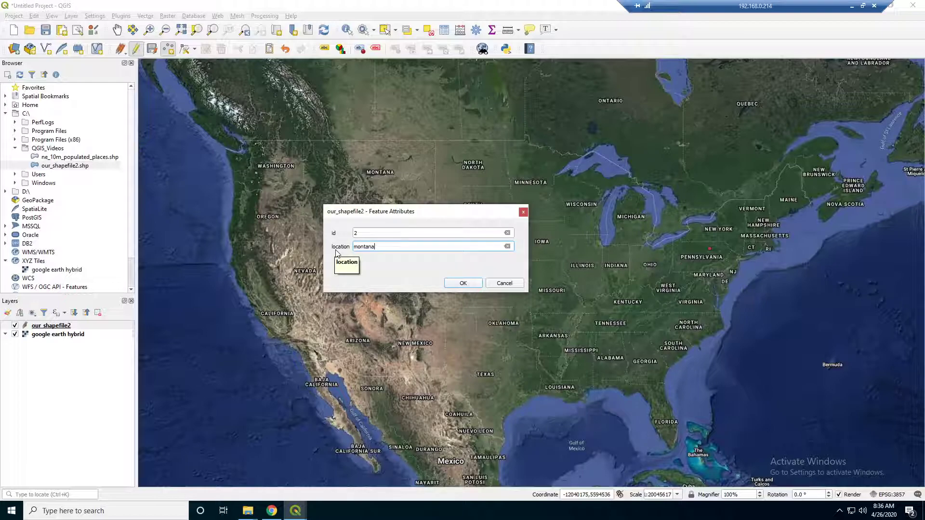
pyautogui.click(453, 282)
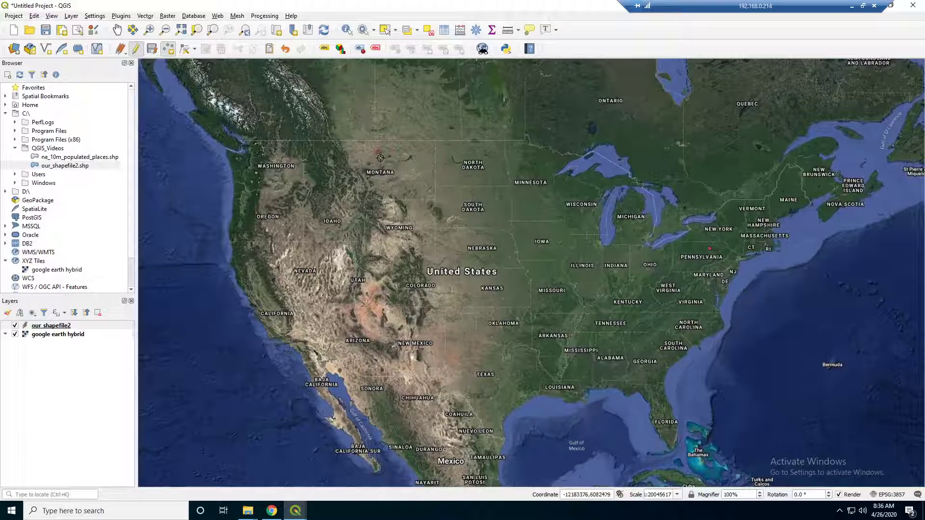
# Step: Add a text (string) field named info with comment "extra info" and length 150 to the our_shapefile2 attribute table
pyautogui.rightClick(50, 328)
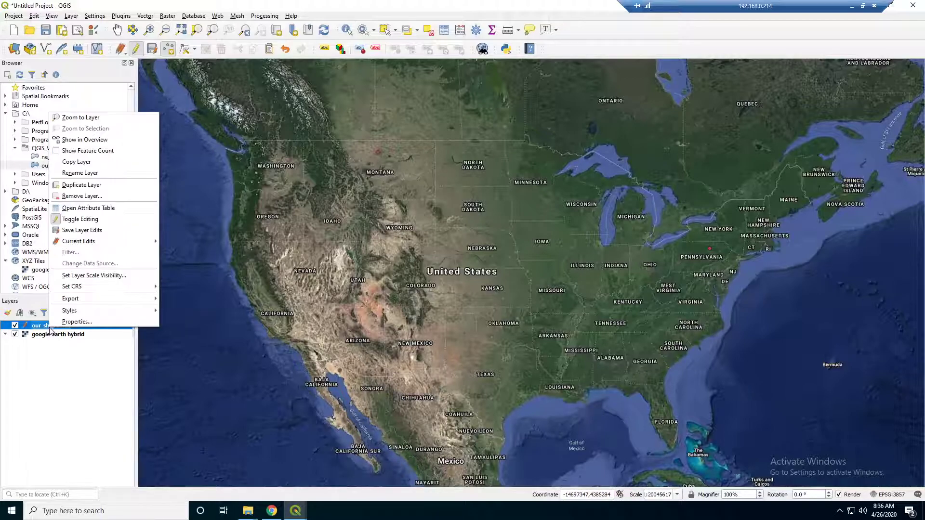
pyautogui.click(68, 208)
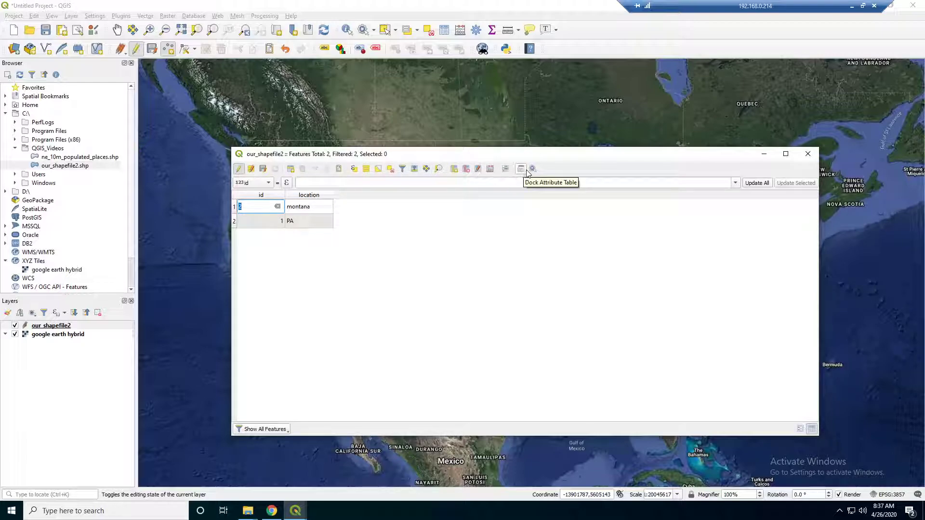
pyautogui.click(453, 169)
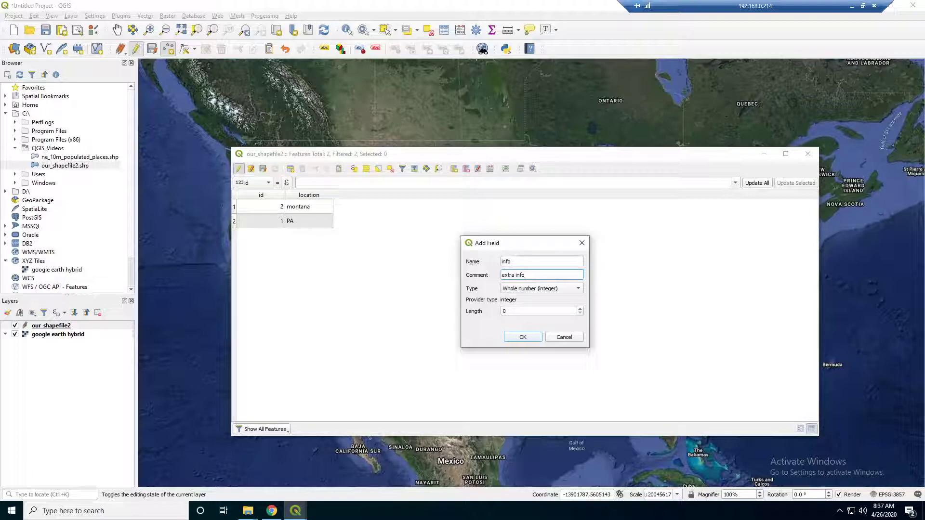
pyautogui.click(526, 290)
pyautogui.click(518, 319)
pyautogui.press('Tab')
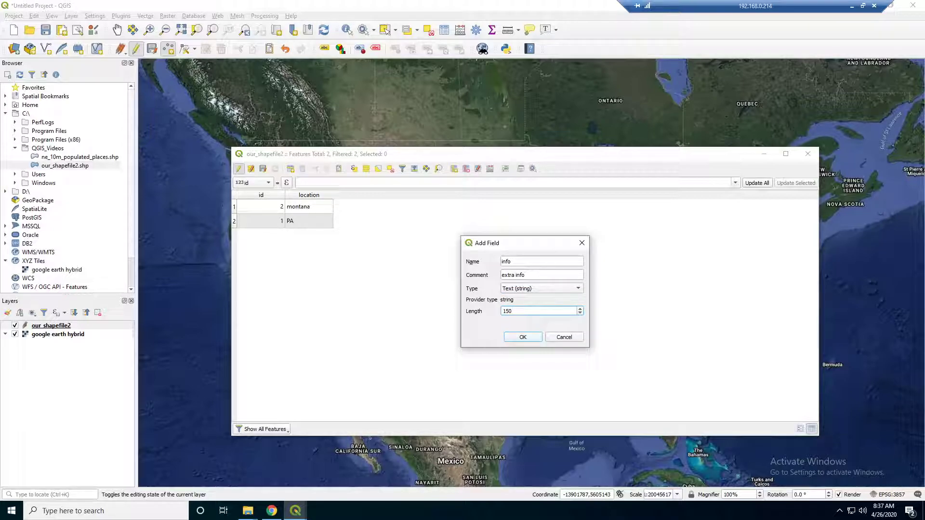
pyautogui.click(523, 338)
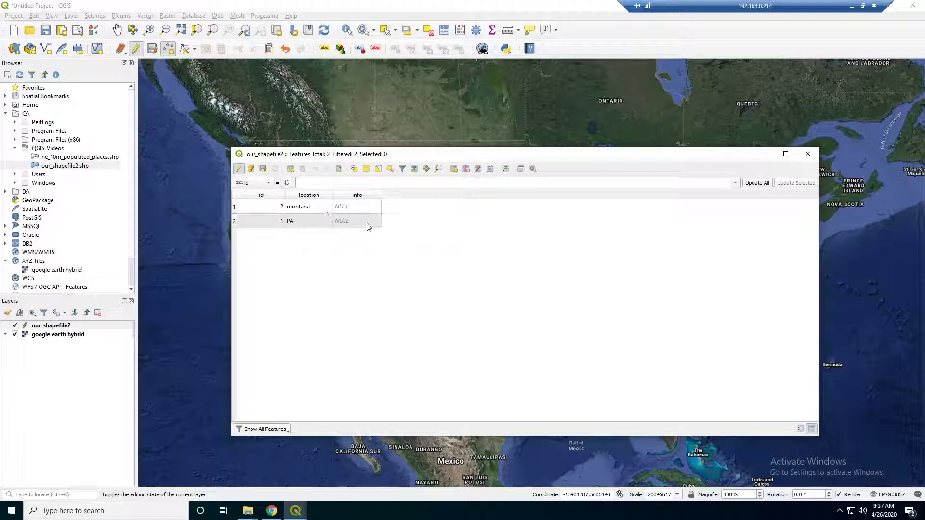
# Step: Set the info value to "our first point" for the PA record and "second point" for the montana record
pyautogui.doubleClick(352, 225)
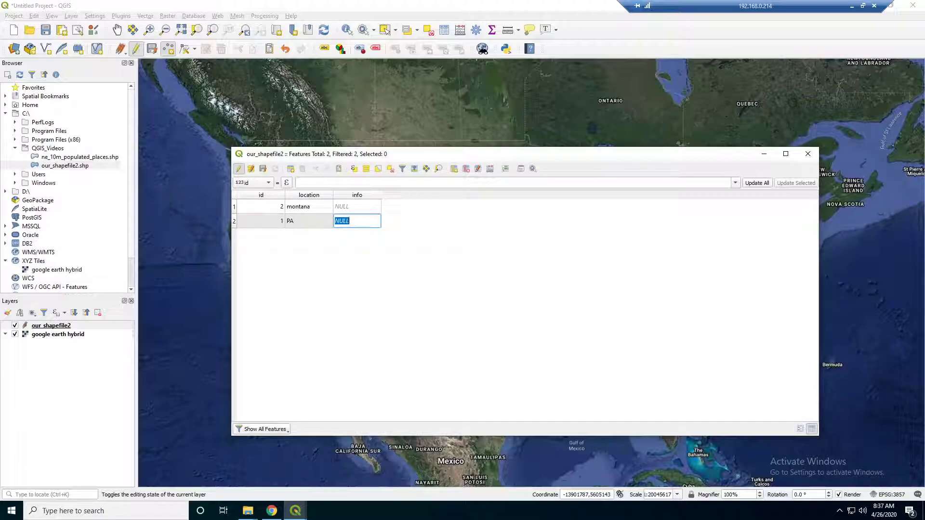
pyautogui.write('our first point')
pyautogui.click(357, 206)
pyautogui.write('sec')
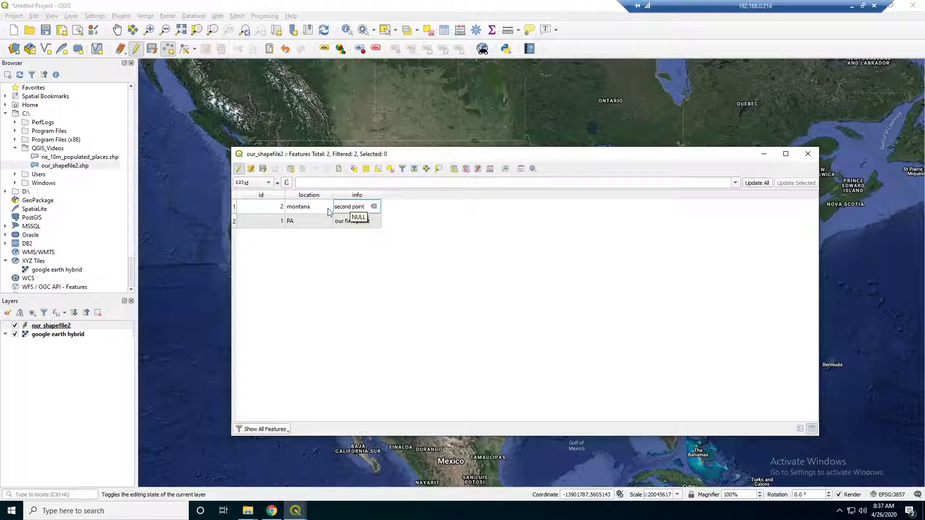
pyautogui.click(430, 290)
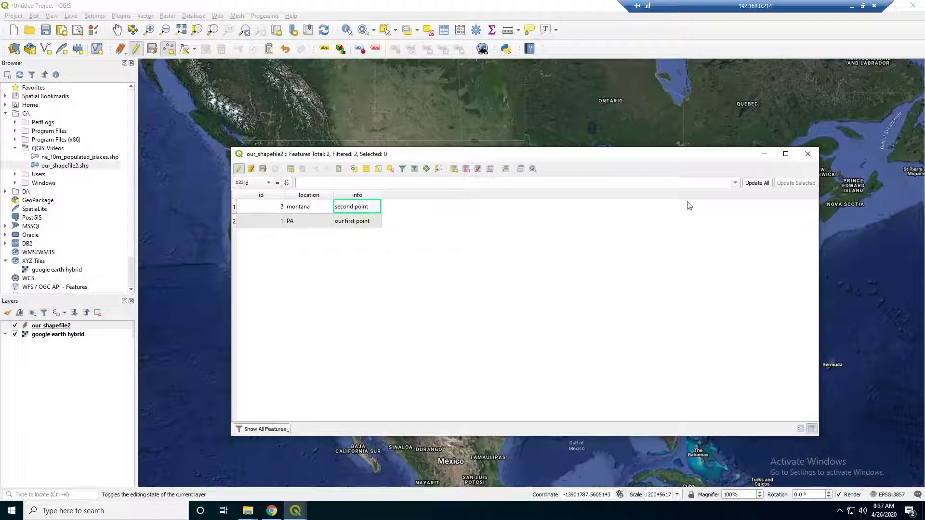
pyautogui.click(765, 154)
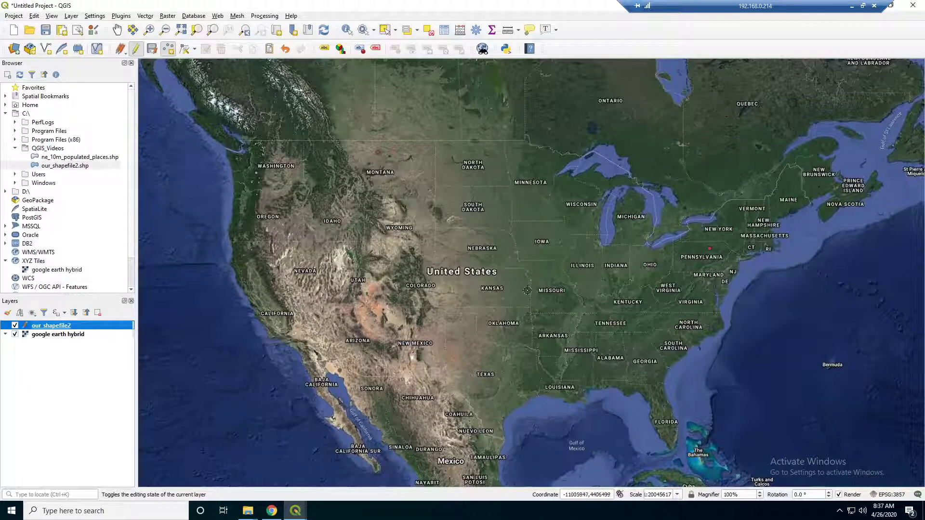
pyautogui.click(536, 201)
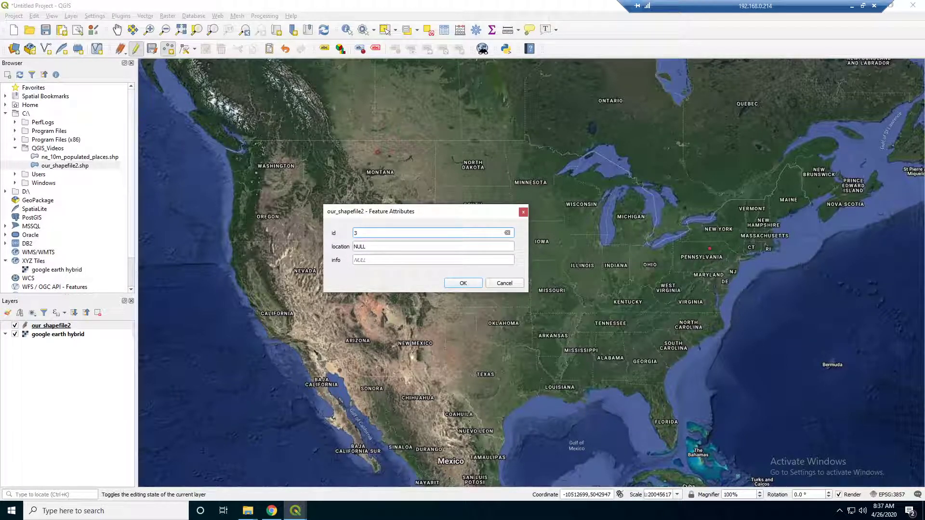
pyautogui.moveTo(434, 213); pyautogui.dragTo(443, 262)
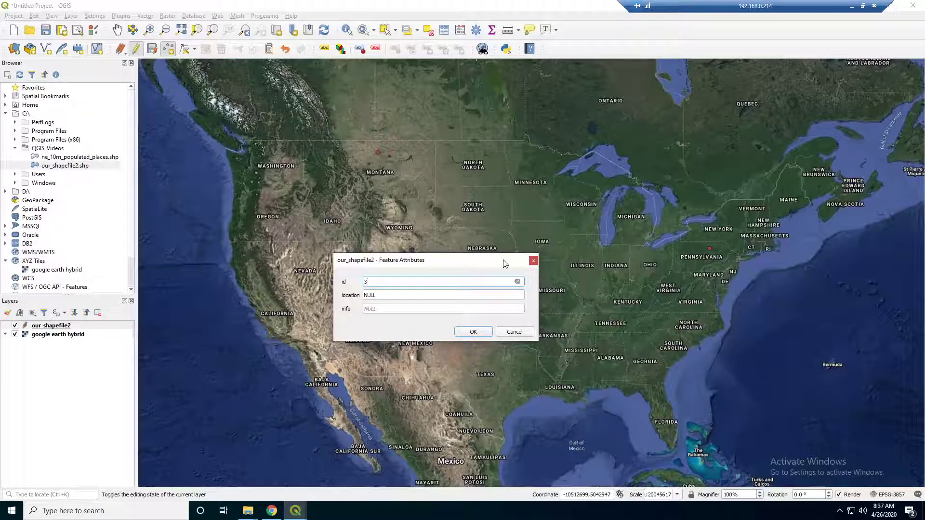
pyautogui.click(533, 262)
# Step: Add a point in South Dakota to our_shapefile2 with id 3, location south dakota and info "this was when i was hiking in south dakota"
pyautogui.click(457, 254)
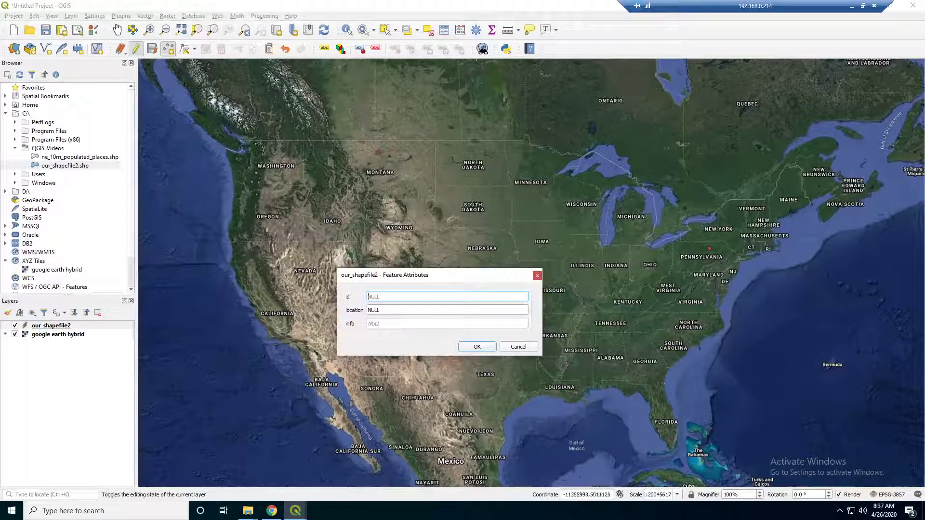
pyautogui.write('3')
pyautogui.press('Tab')
pyautogui.write('s')
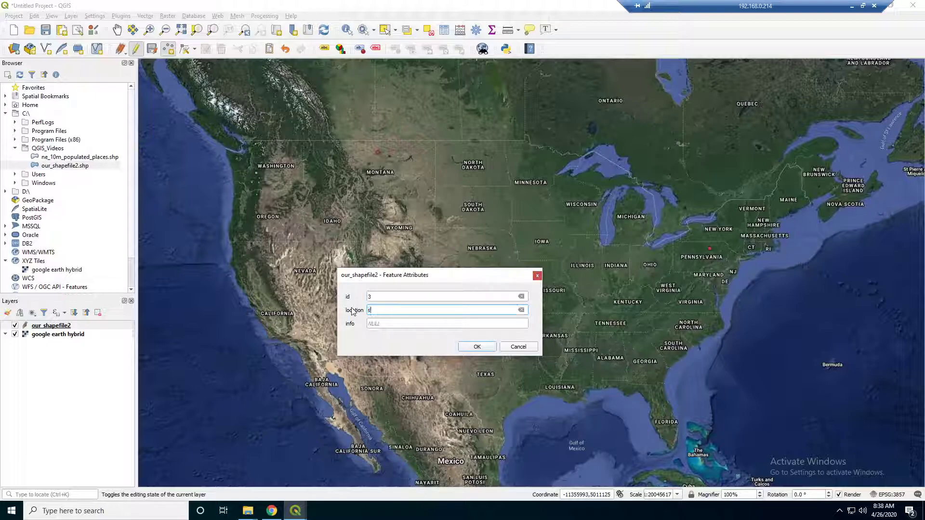
pyautogui.write('outh dakota')
pyautogui.press('Tab')
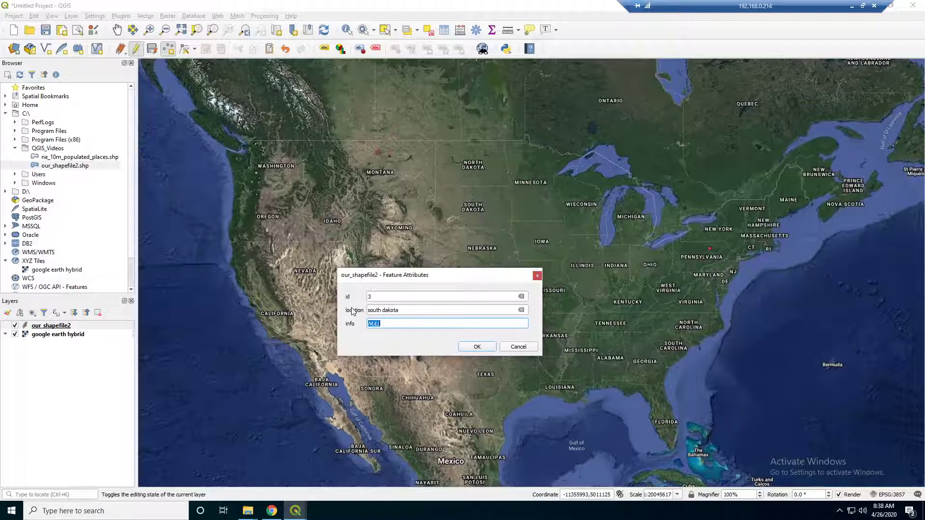
pyautogui.write('this was when i was in')
pyautogui.write('dakota')
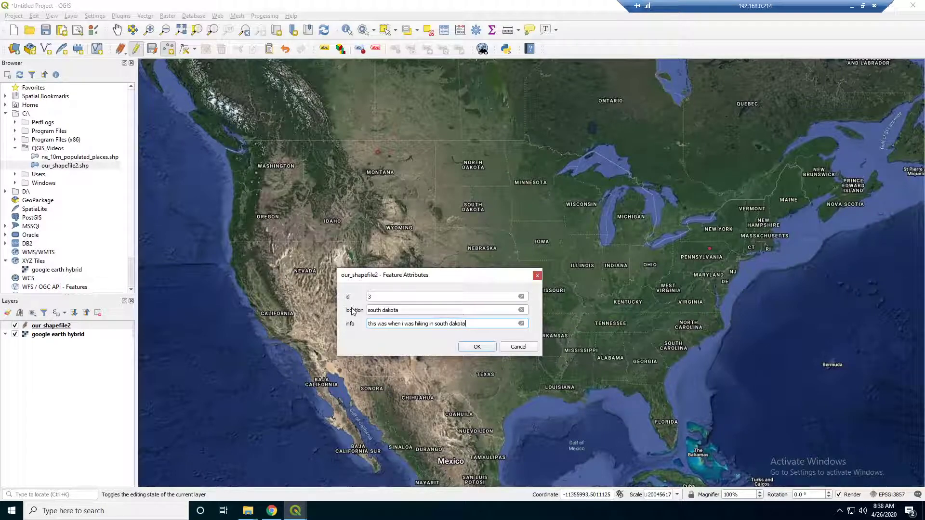
pyautogui.click(474, 346)
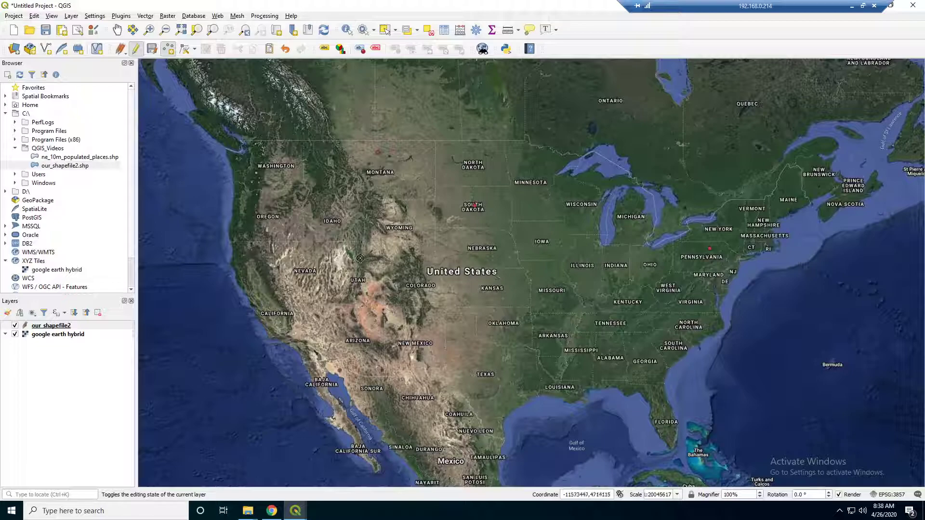
# Step: Add a point in California to our_shapefile2 with id 4, location california and an info note starting "this was my trip to calif"
pyautogui.click(278, 304)
pyautogui.write('4')
pyautogui.press('Tab')
pyautogui.write('cali')
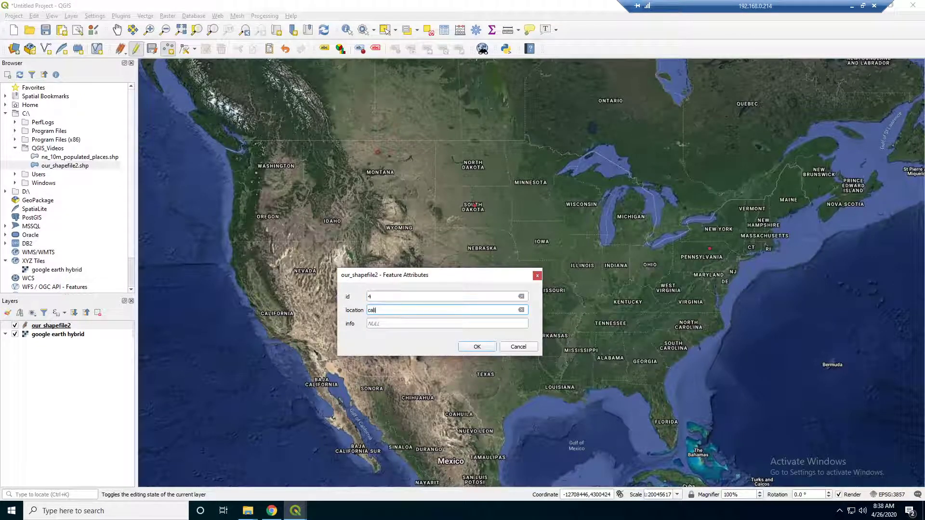
pyautogui.write('fornia')
pyautogui.press('Tab')
pyautogui.write('this was')
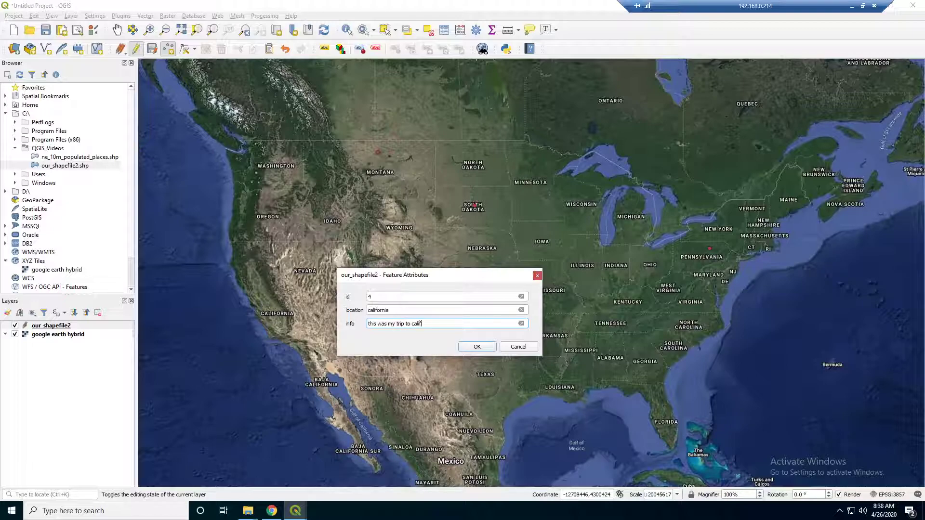
pyautogui.click(477, 346)
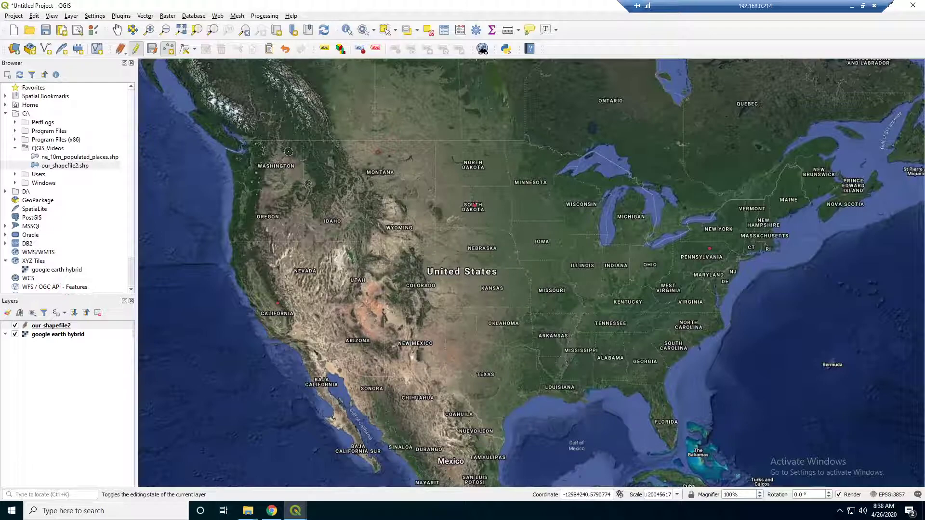
# Step: Add a point in western India to our_shapefile2 with id 5, location gujarat and info "trip to india"
pyautogui.scroll(-2, 341, 195)
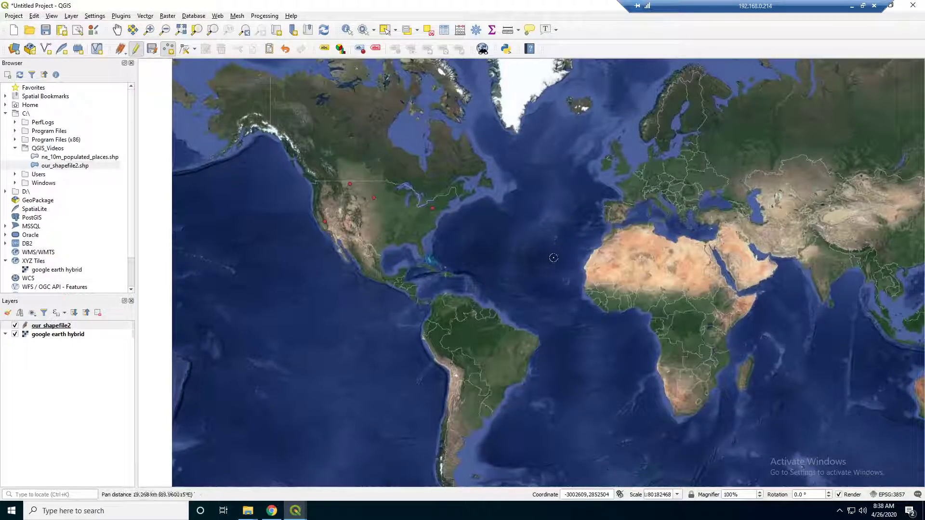
pyautogui.moveTo(558, 258); pyautogui.dragTo(318, 239)
pyautogui.scroll(3, 619, 287)
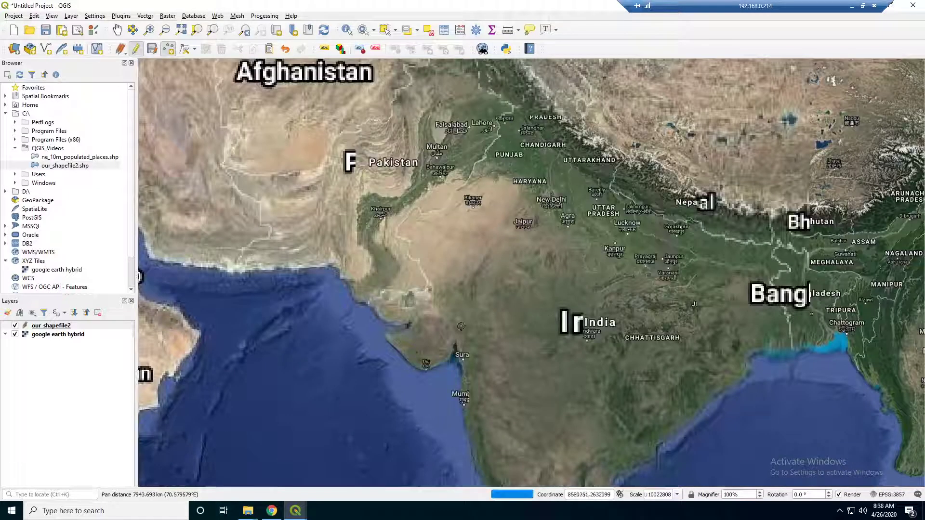
pyautogui.click(436, 330)
pyautogui.write('5')
pyautogui.press('Tab')
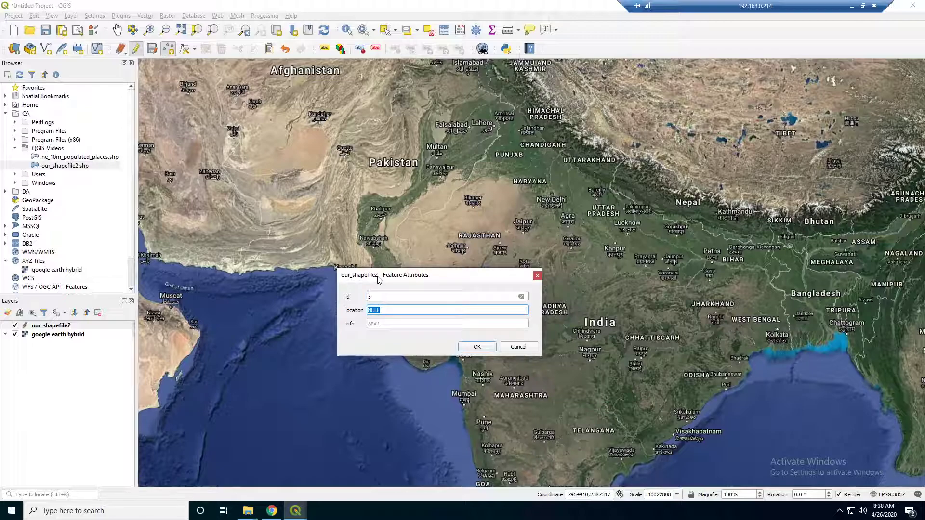
pyautogui.write('gu')
pyautogui.moveTo(379, 279); pyautogui.dragTo(418, 352)
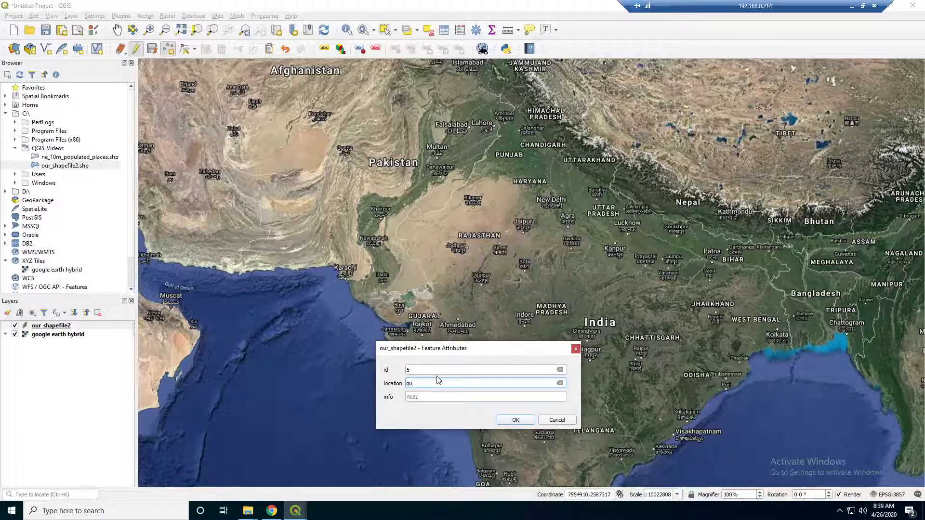
pyautogui.press('Tab')
pyautogui.write('trip t')
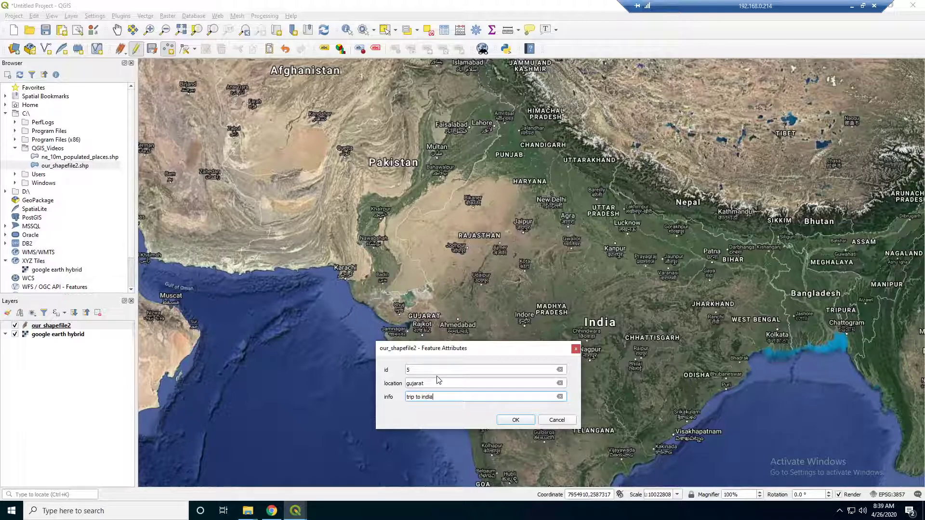
pyautogui.click(516, 420)
# Step: Hide the google earth hybrid layer to view the points on their own, and show it again
pyautogui.moveTo(279, 278); pyautogui.dragTo(460, 286)
pyautogui.scroll(-1, 460, 287)
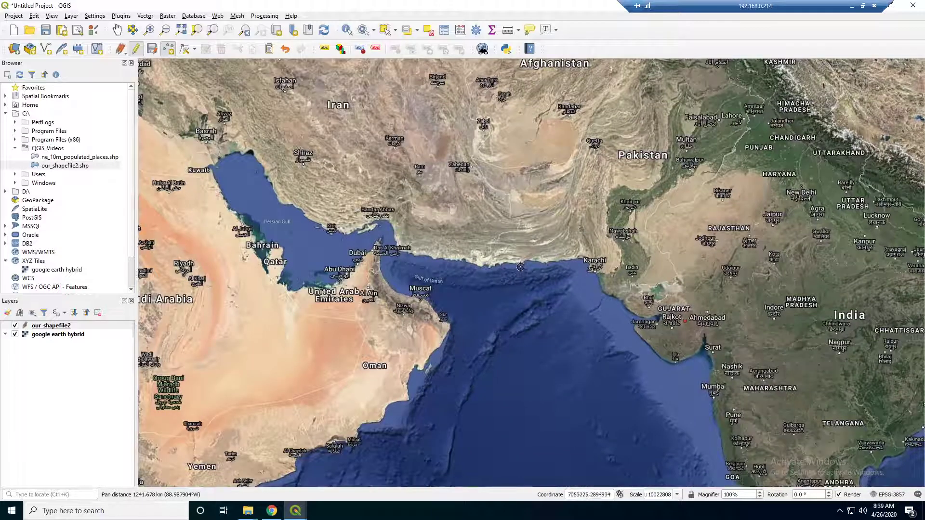
pyautogui.scroll(-1, 459, 286)
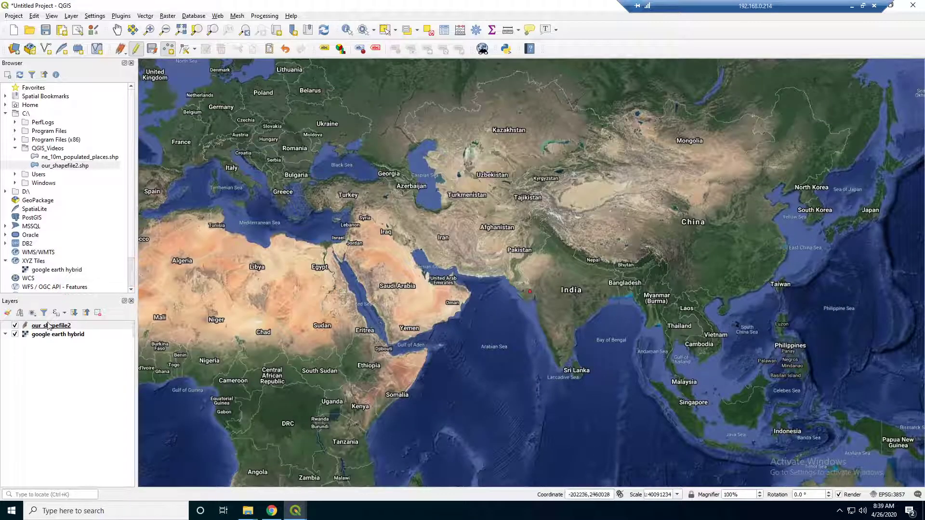
pyautogui.click(15, 334)
pyautogui.scroll(-3, 277, 279)
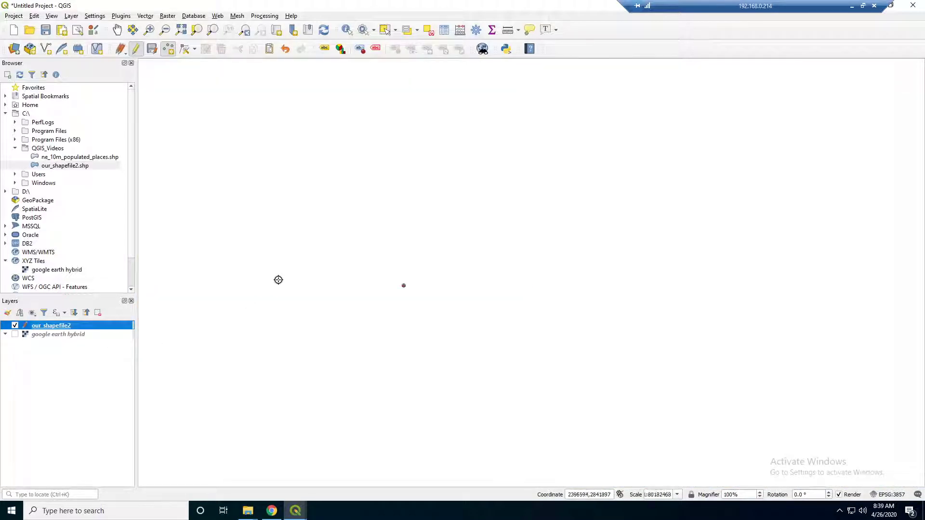
pyautogui.scroll(2, 261, 275)
pyautogui.moveTo(258, 264); pyautogui.dragTo(409, 230)
pyautogui.scroll(1, 444, 254)
pyautogui.click(14, 334)
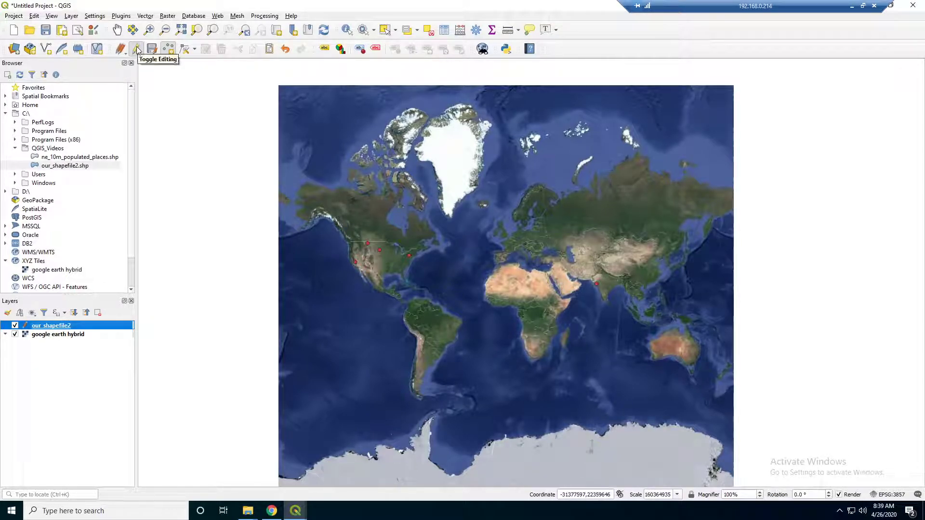
# Step: Save the layer edits of our_shapefile2 and end its editing session
pyautogui.click(151, 49)
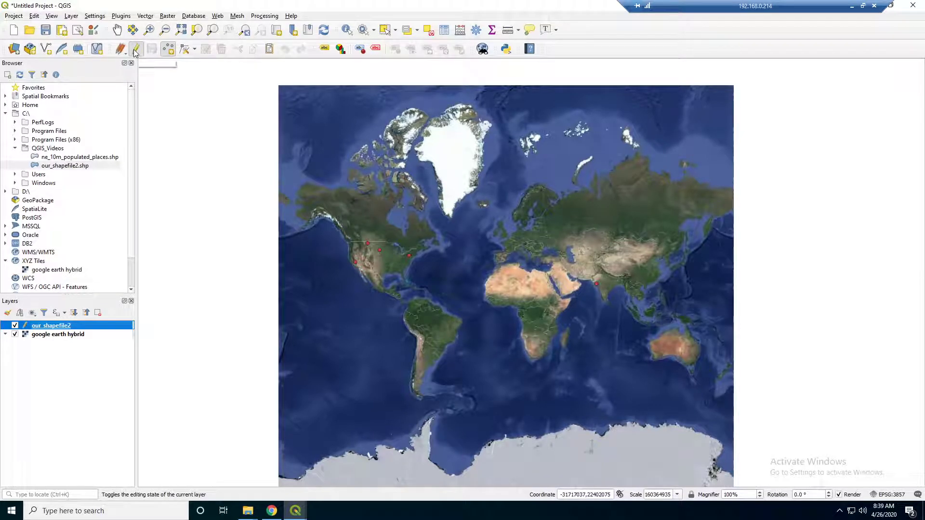
pyautogui.click(135, 51)
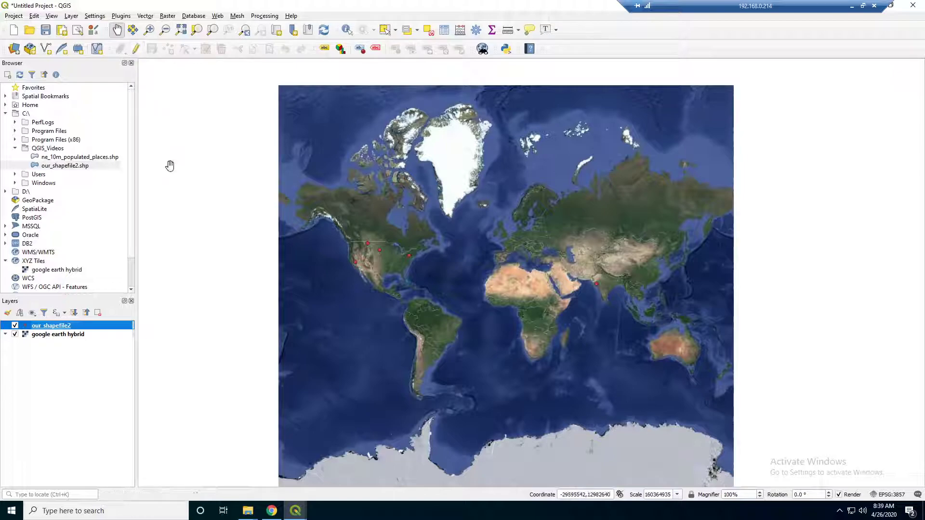
pyautogui.scroll(1, 377, 260)
# Step: Open the our_shapefile2 attribute table and check the info values of the PA and montana records
pyautogui.rightClick(56, 325)
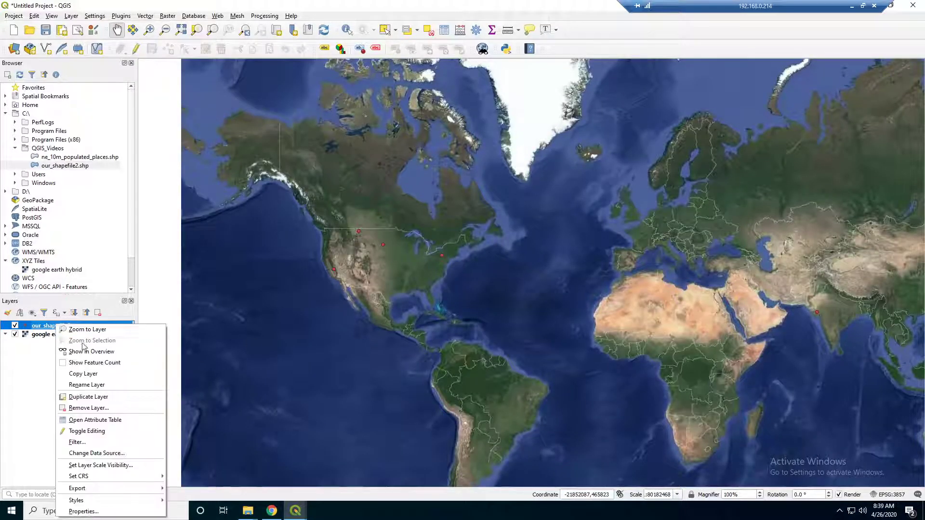
pyautogui.click(102, 421)
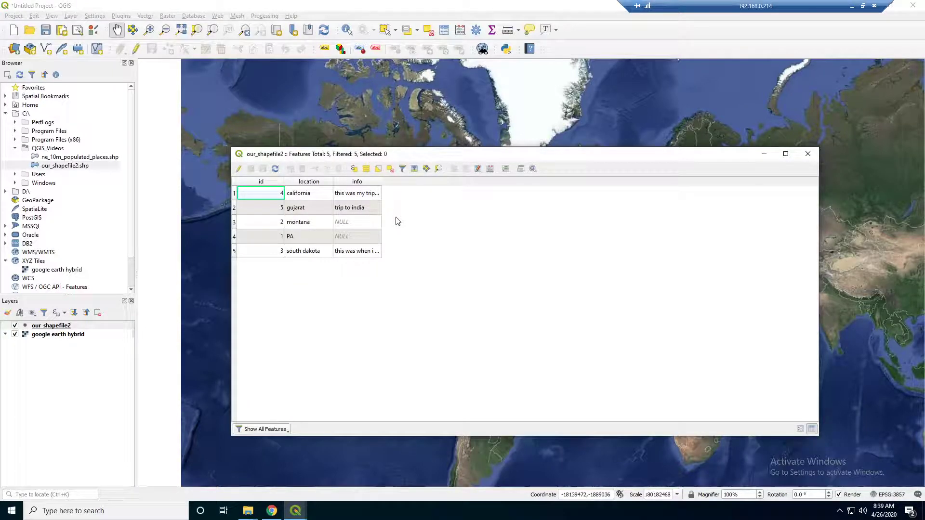
pyautogui.click(354, 236)
pyautogui.click(354, 225)
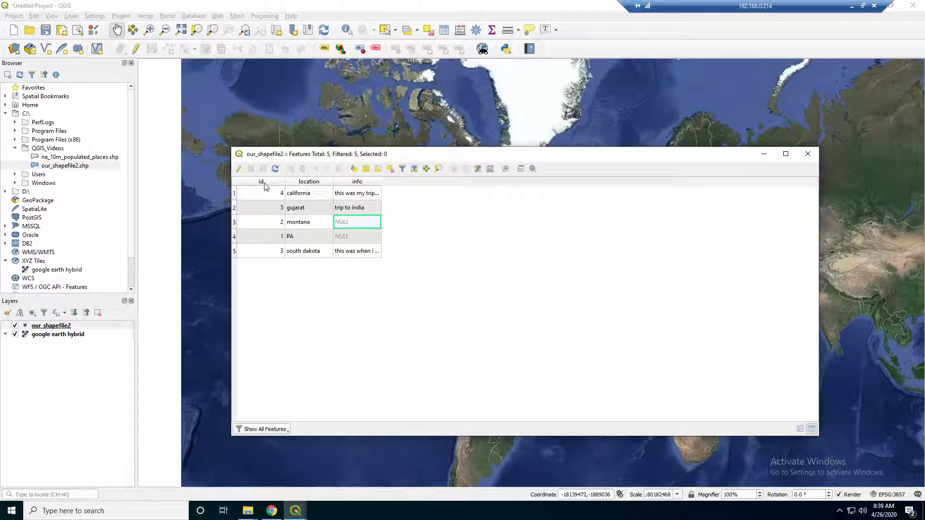
# Step: Set info to "visit to montna" for the montana record and "this was the first" for PA, saving the edits and ending editing
pyautogui.click(239, 169)
pyautogui.doubleClick(352, 238)
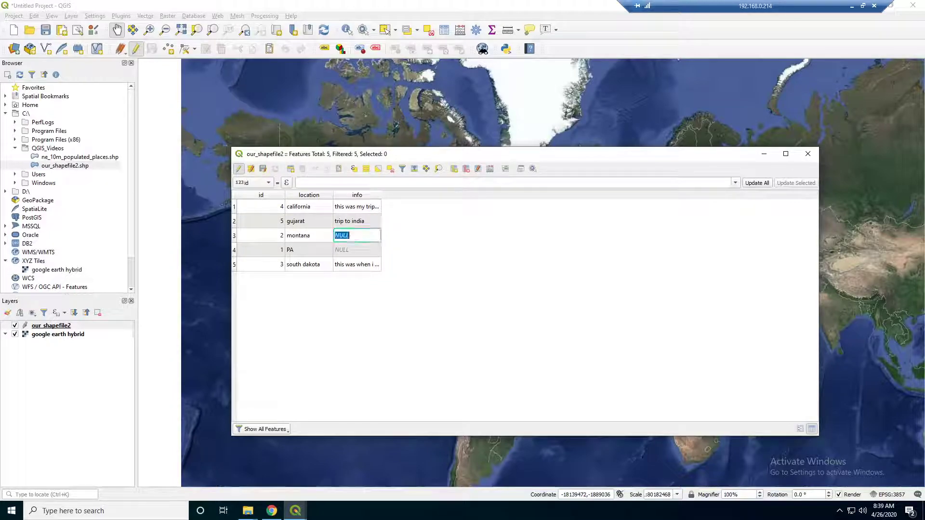
pyautogui.write('visit to')
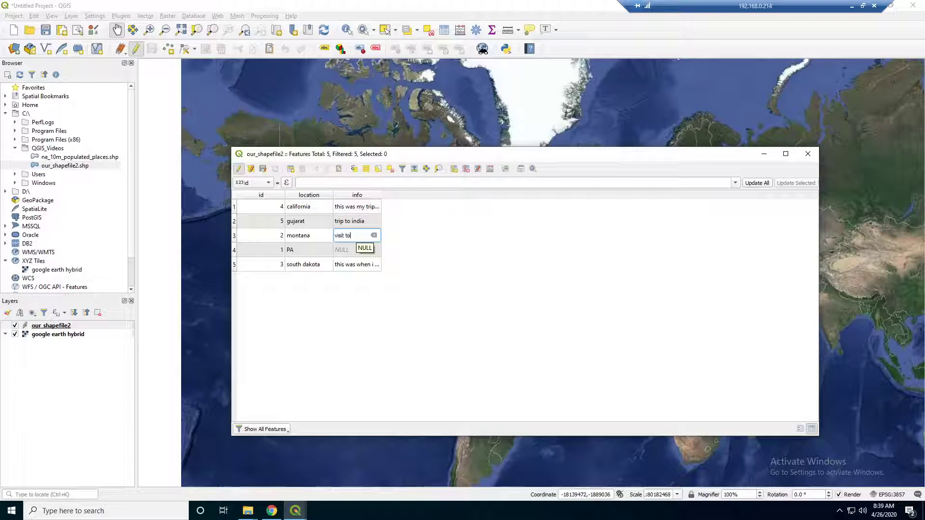
pyautogui.write(' montna')
pyautogui.press('Down')
pyautogui.write('this')
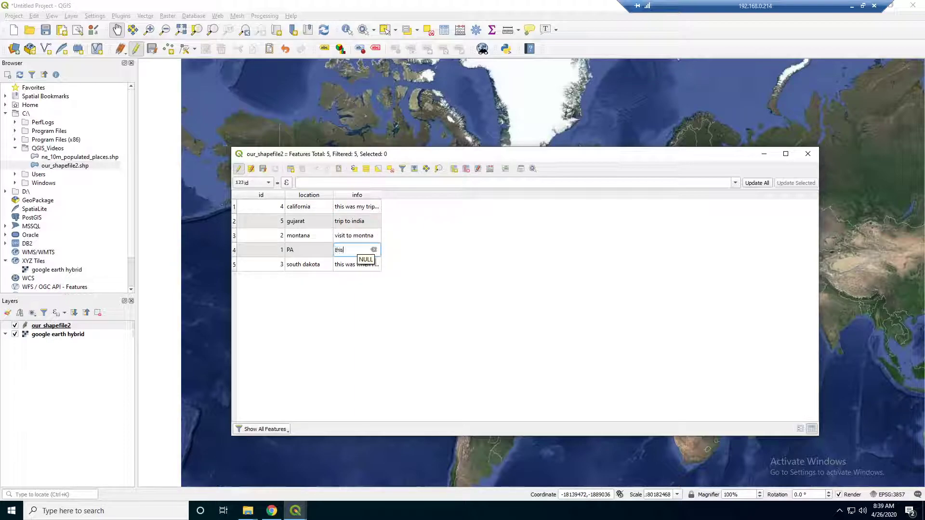
pyautogui.write(' was the first')
pyautogui.click(402, 331)
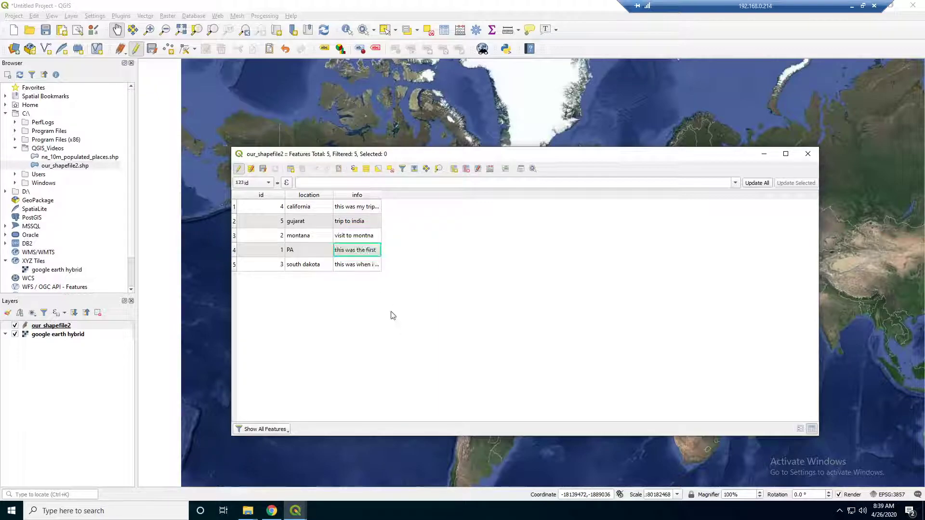
pyautogui.click(262, 168)
pyautogui.click(239, 170)
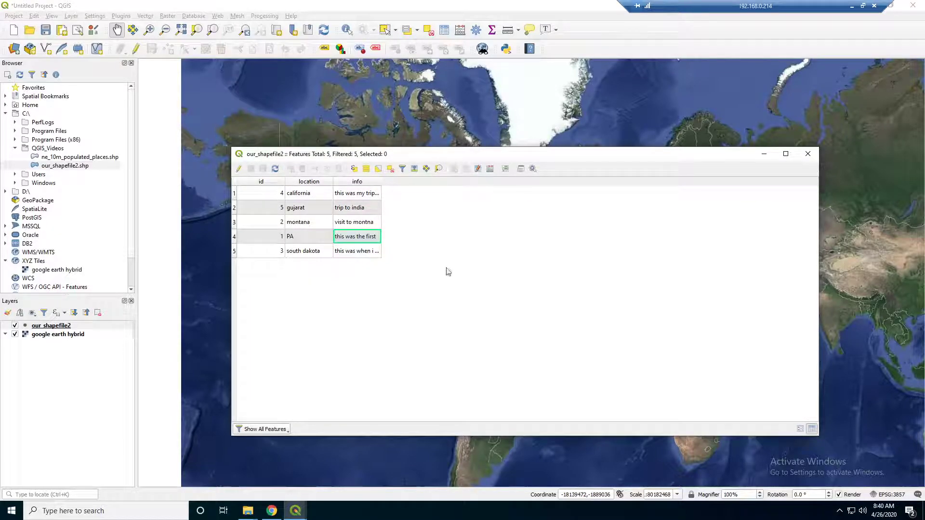
# Step: Sort the our_shapefile2 attribute table by id in ascending order
pyautogui.click(275, 184)
pyautogui.click(275, 184)
pyautogui.click(275, 183)
pyautogui.click(275, 183)
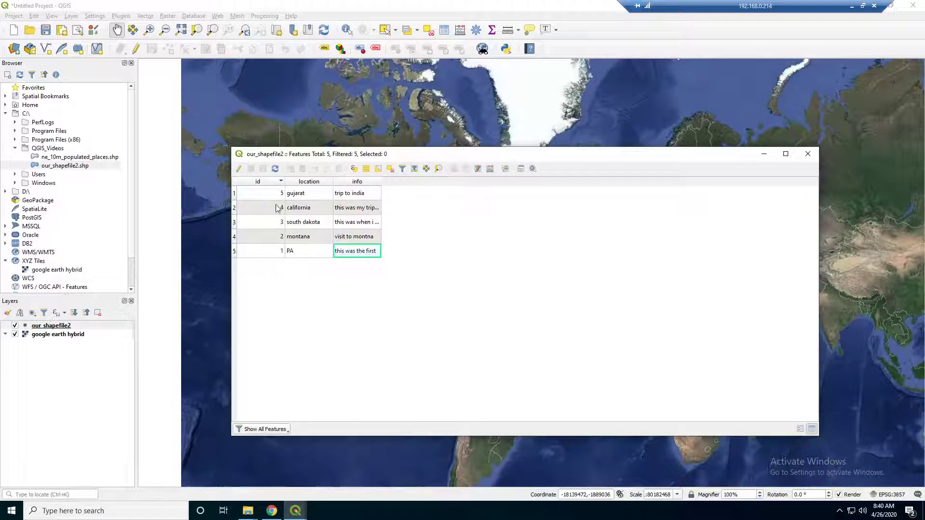
pyautogui.click(275, 183)
# Step: Select the PA record and the montana record one at a time, zooming the map to each selected point
pyautogui.click(234, 194)
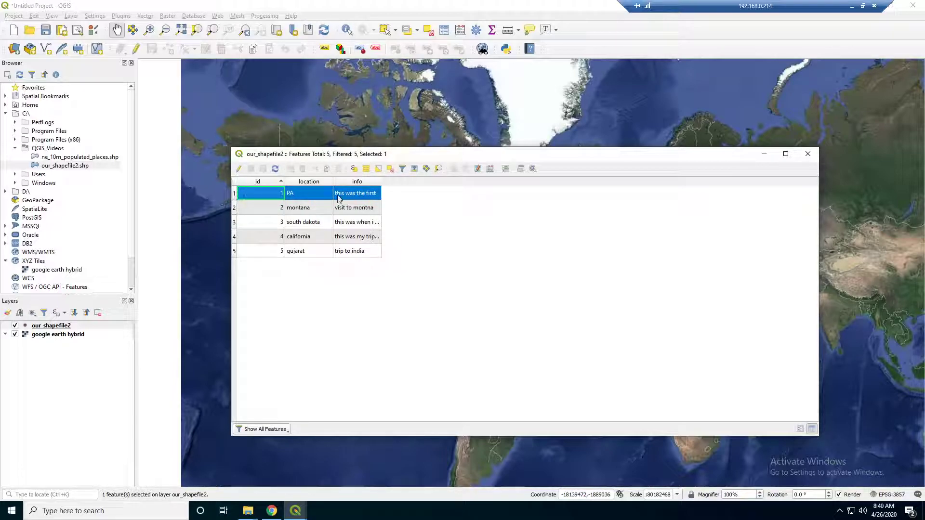
pyautogui.click(439, 169)
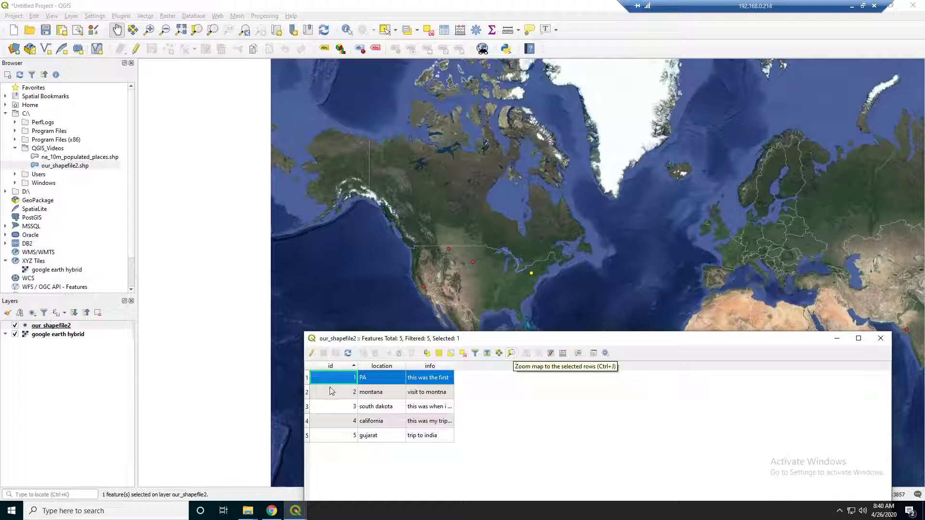
pyautogui.click(306, 392)
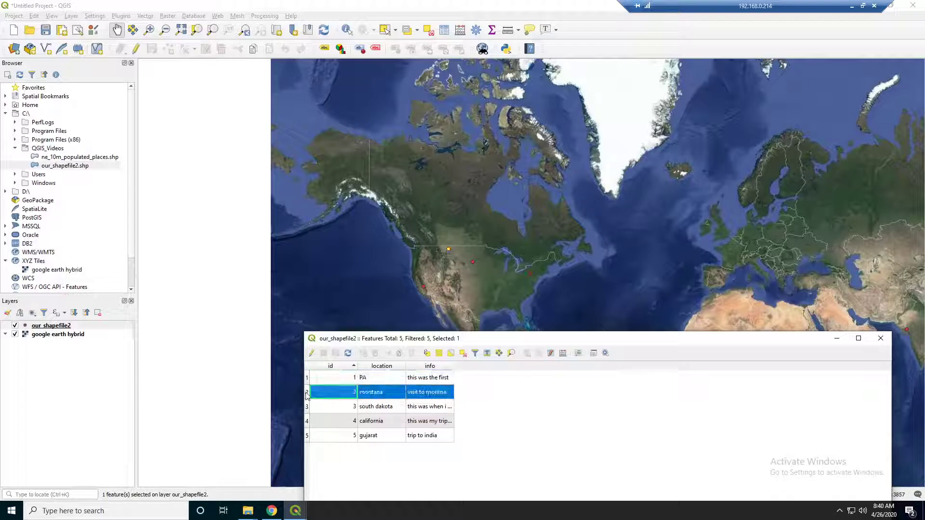
pyautogui.click(511, 354)
pyautogui.click(504, 247)
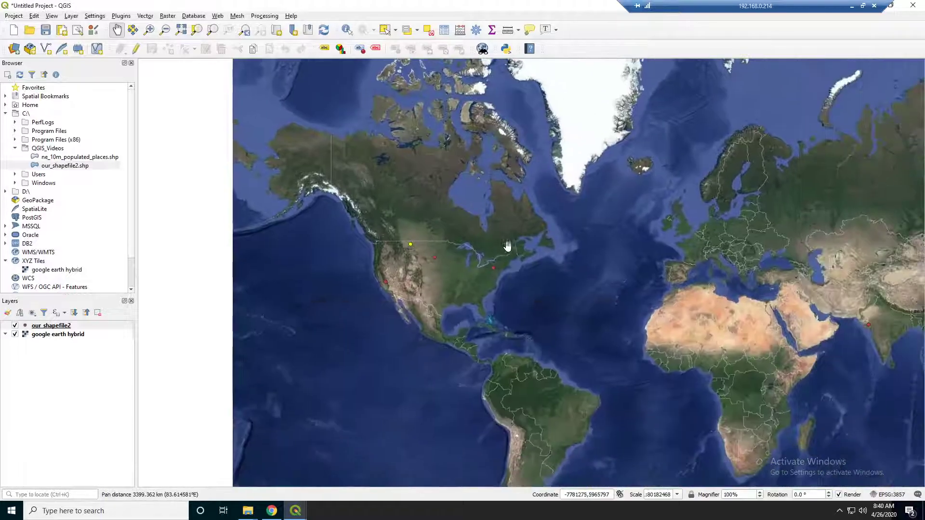
pyautogui.scroll(5, 504, 247)
pyautogui.moveTo(487, 281); pyautogui.dragTo(381, 352)
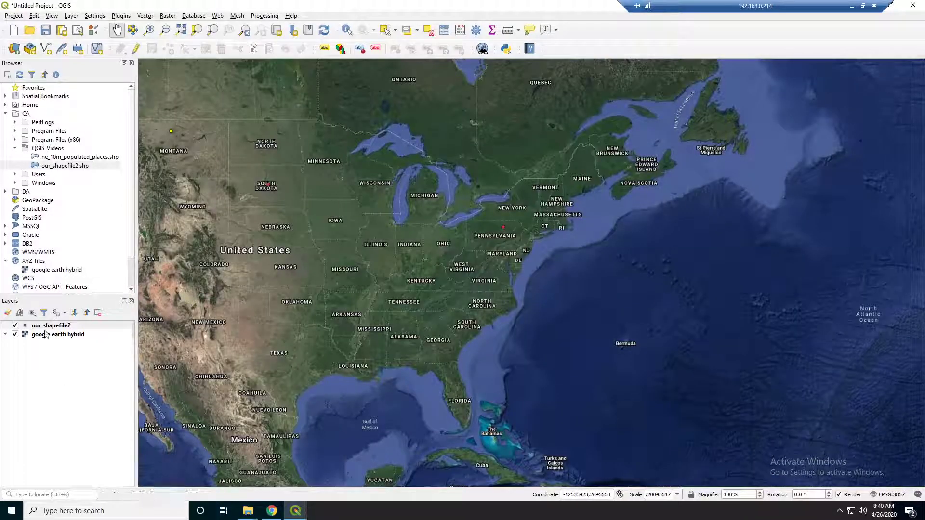
# Step: Select the south dakota record and the gujarat record in turn, panning the map to gujarat and comparing its position with the other points
pyautogui.moveTo(295, 511)
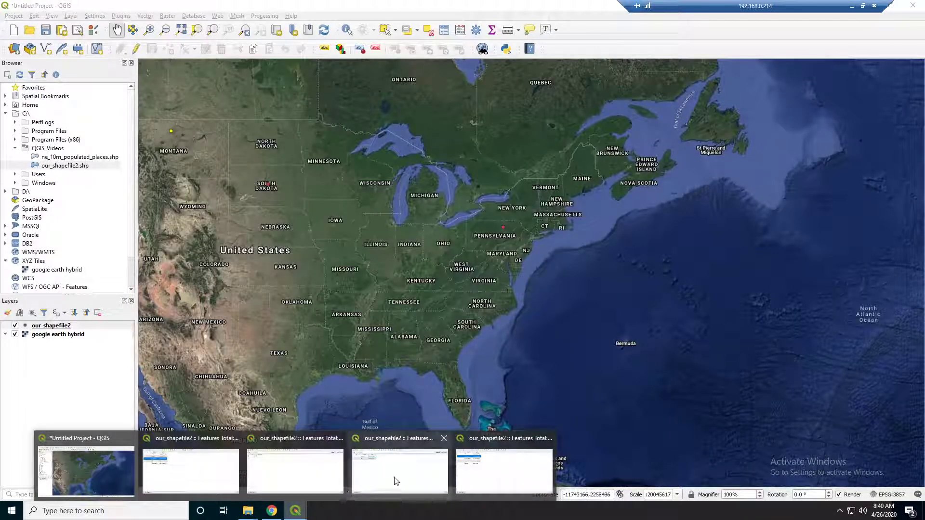
pyautogui.click(479, 462)
pyautogui.click(307, 409)
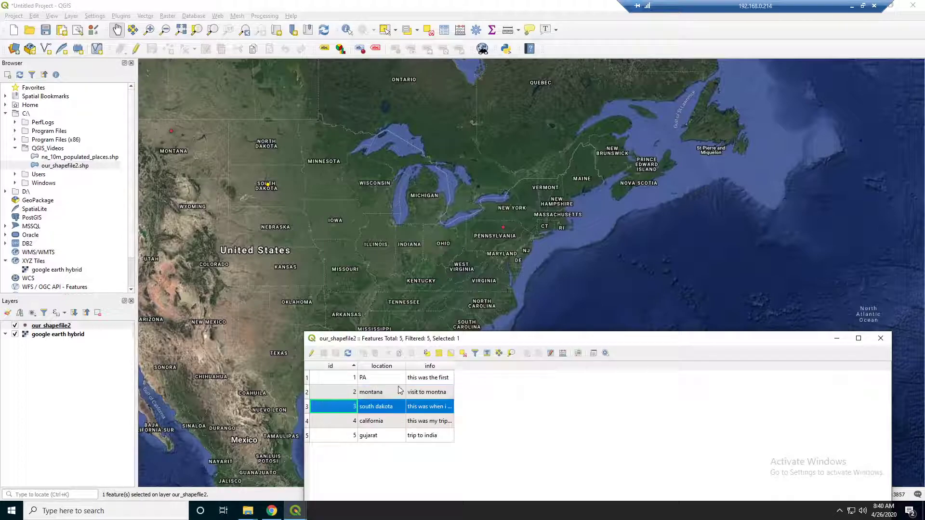
pyautogui.click(307, 436)
pyautogui.click(499, 353)
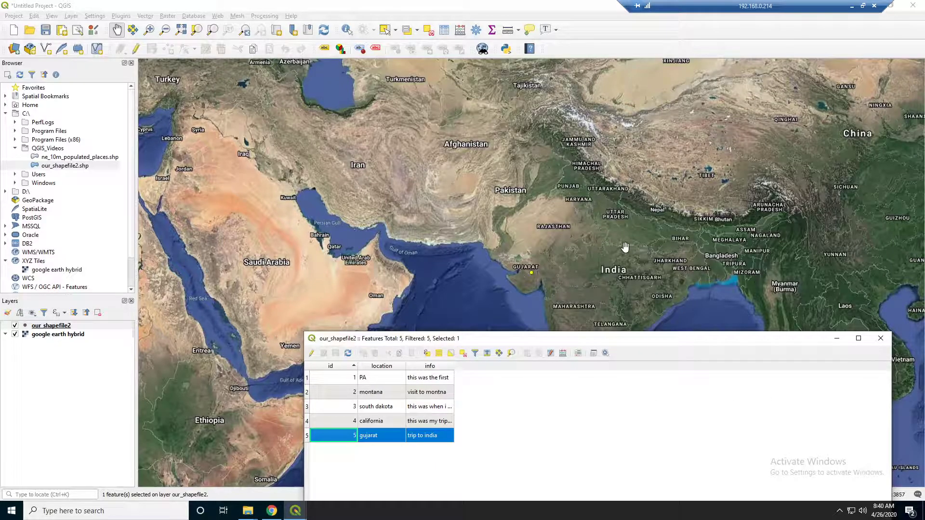
pyautogui.moveTo(475, 341); pyautogui.dragTo(471, 419)
pyautogui.scroll(-4, 322, 324)
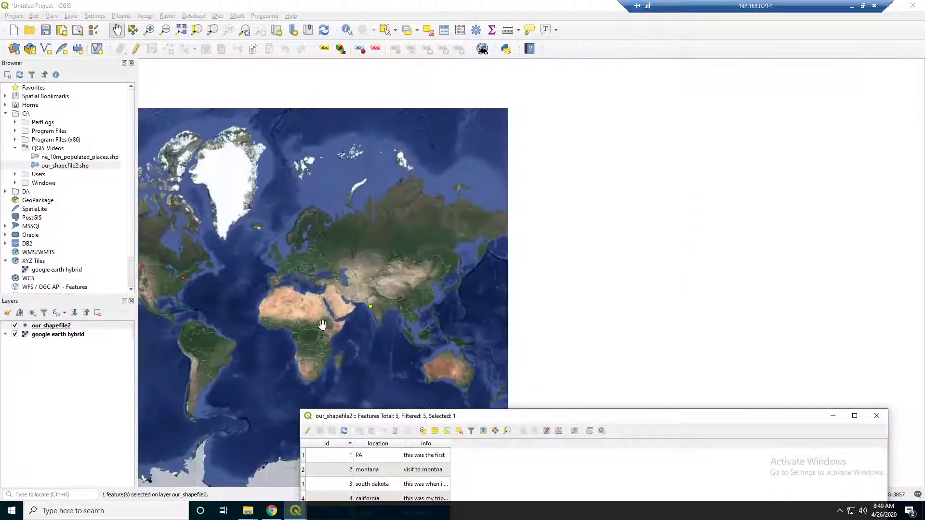
pyautogui.moveTo(322, 325); pyautogui.dragTo(529, 285)
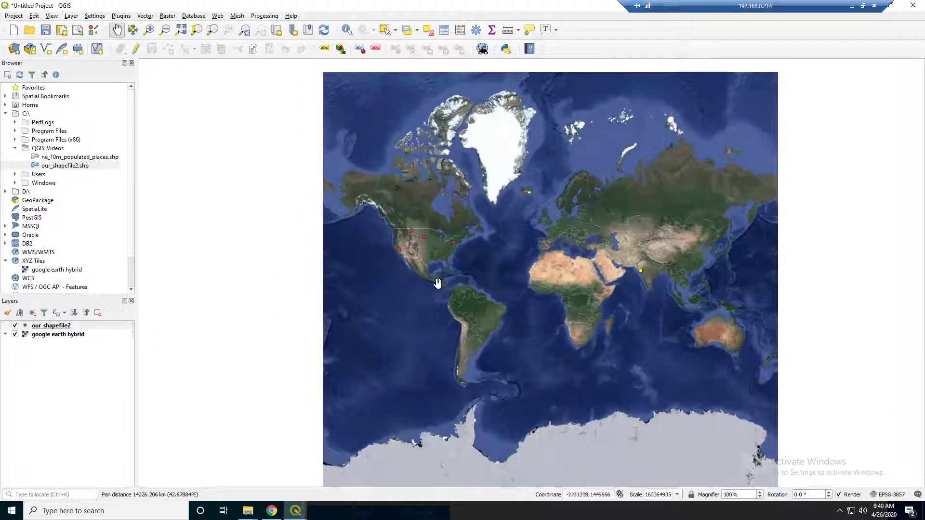
pyautogui.scroll(2, 438, 284)
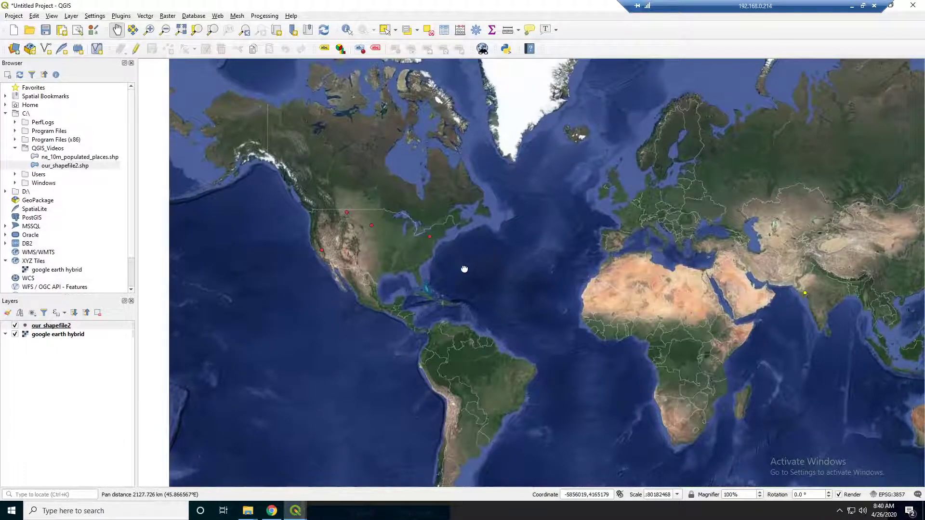
pyautogui.moveTo(472, 264); pyautogui.dragTo(438, 324)
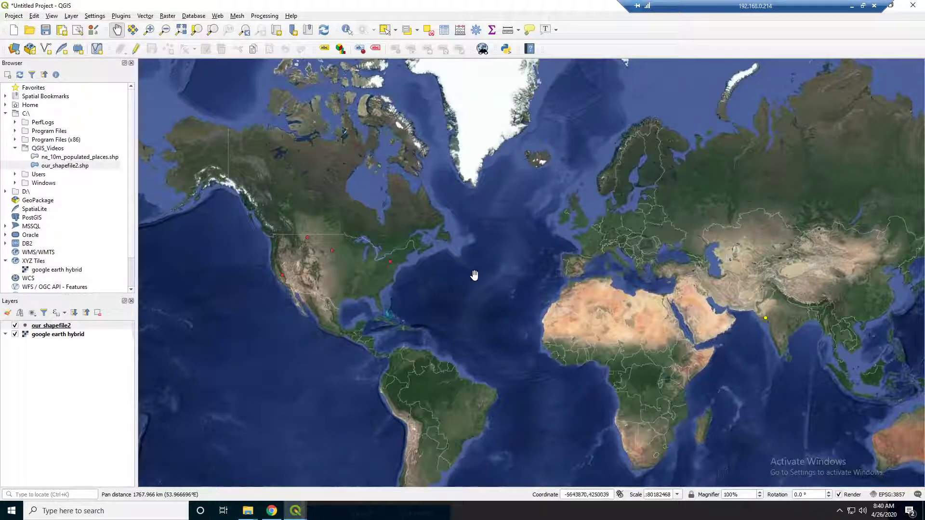